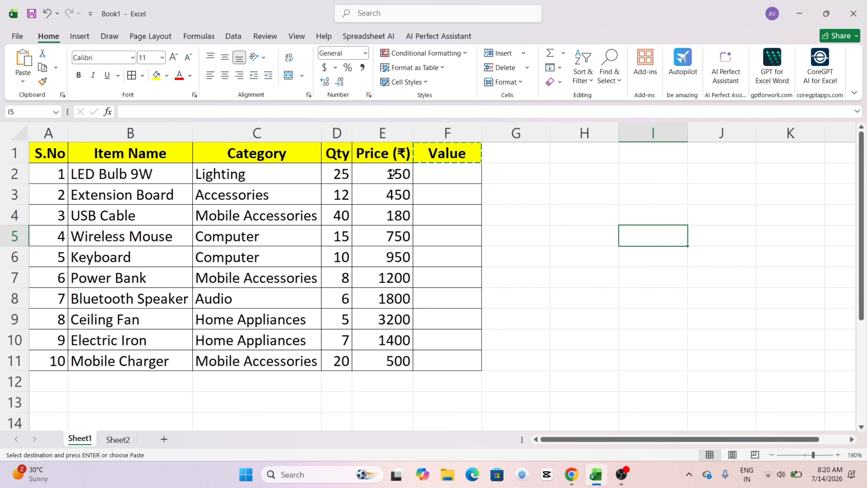
Step: Calculate the first item's value in cell F2 by multiplying its quantity by its price with =D2*E2
{"action": "left_click", "coordinate": [448, 173]}
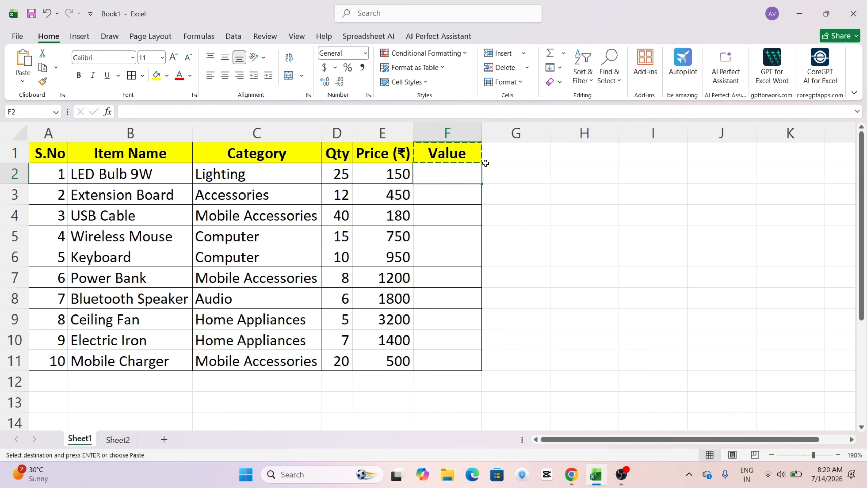
{"action": "key", "text": "Escape"}
{"action": "type", "text": "="}
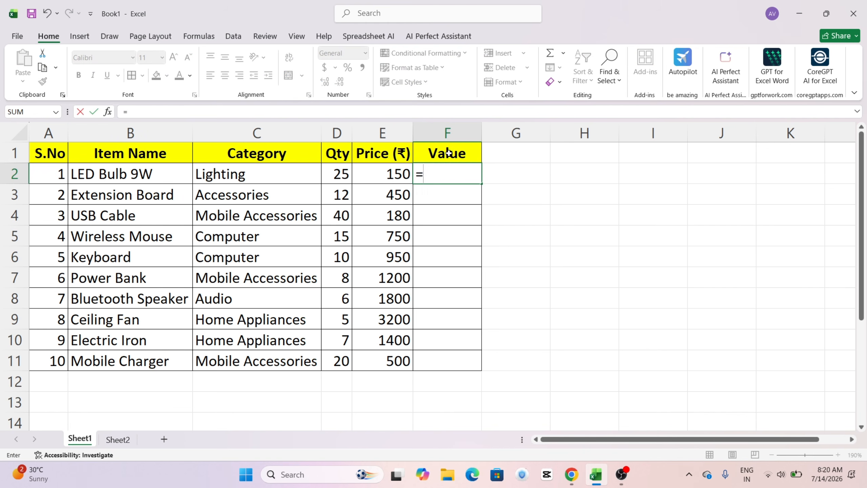
{"action": "left_click", "coordinate": [341, 174]}
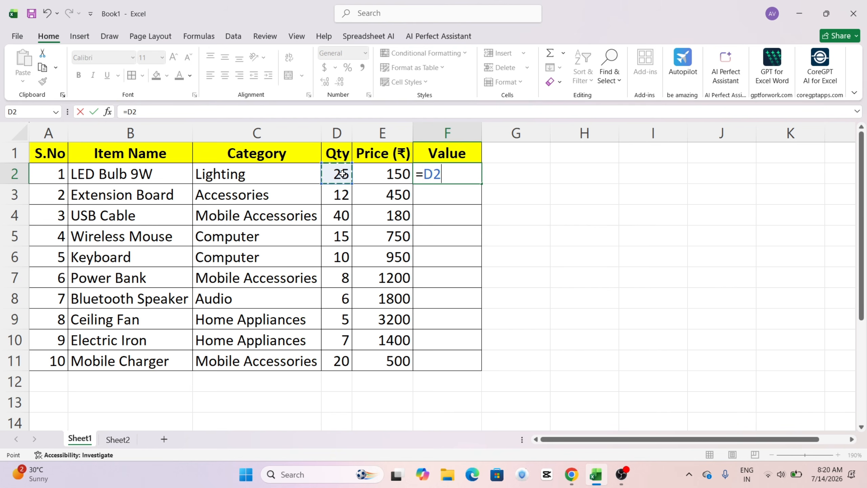
{"action": "type", "text": "*"}
{"action": "left_click", "coordinate": [380, 173]}
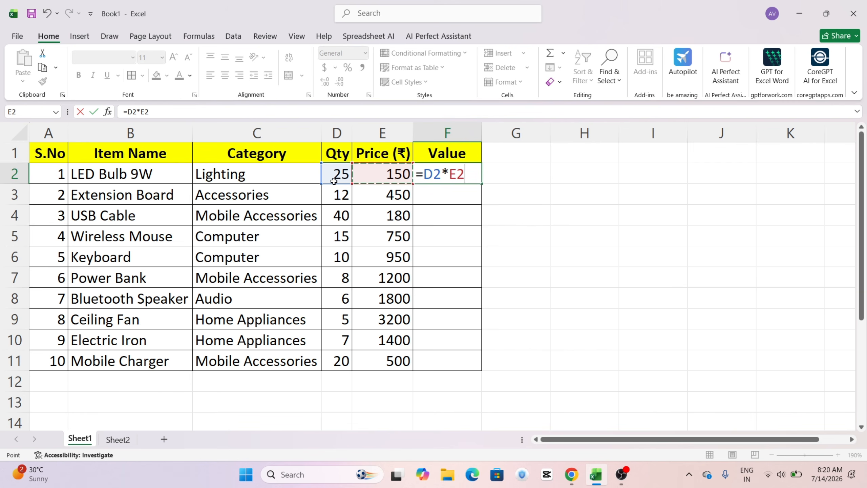
{"action": "key", "text": "Return"}
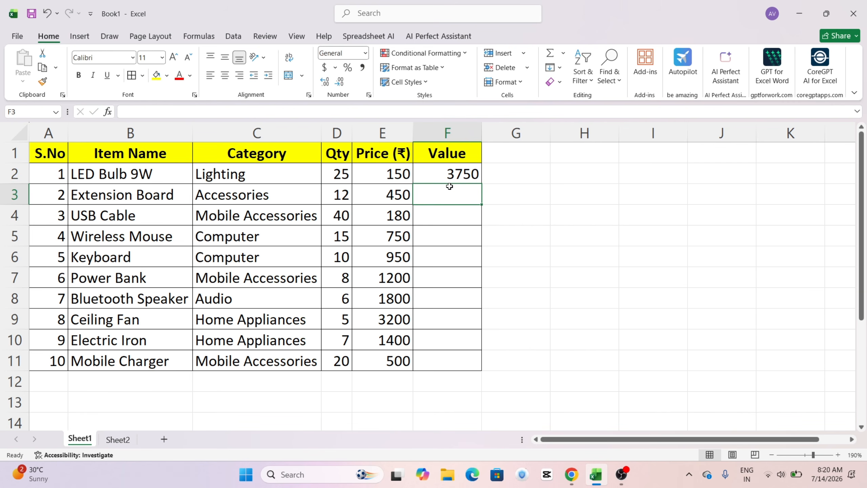
Step: Fill the value formula from F2 down through F11 for all remaining items
{"action": "left_click", "coordinate": [471, 179]}
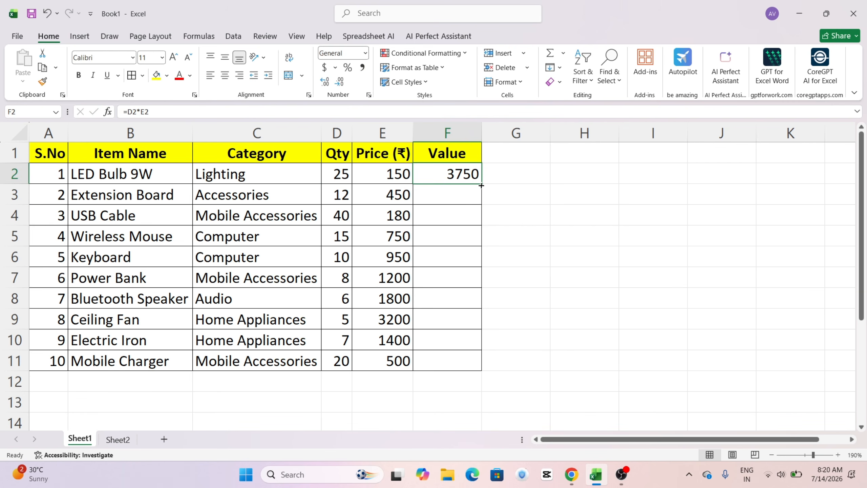
{"action": "left_click_drag", "start_coordinate": [481, 185], "coordinate": [495, 364]}
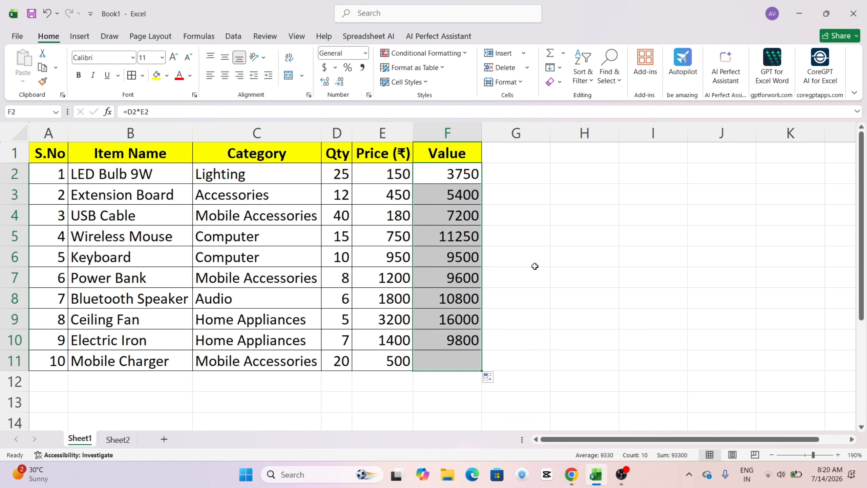
{"action": "left_click", "coordinate": [601, 220]}
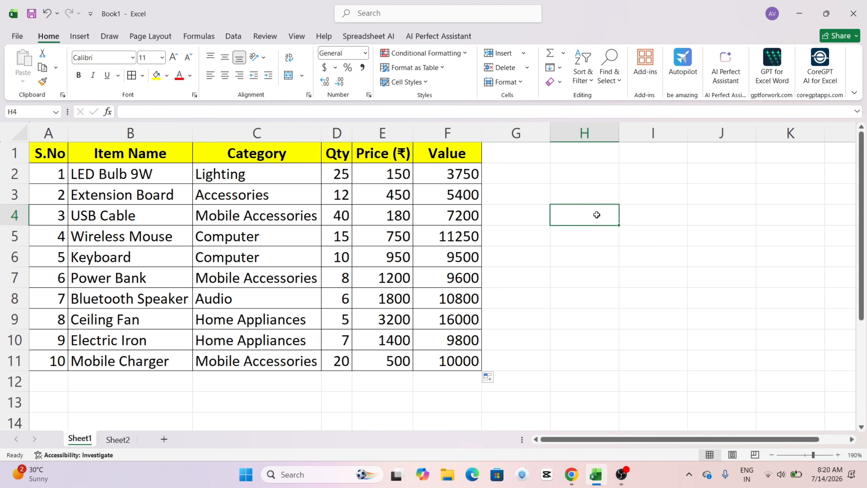
{"action": "left_click", "coordinate": [231, 233]}
{"action": "mouse_move", "coordinate": [231, 233]}
{"action": "left_mouse_down"}
{"action": "mouse_move", "coordinate": [247, 254]}
{"action": "mouse_move", "coordinate": [276, 233]}
{"action": "mouse_move", "coordinate": [277, 255]}
{"action": "left_mouse_up"}
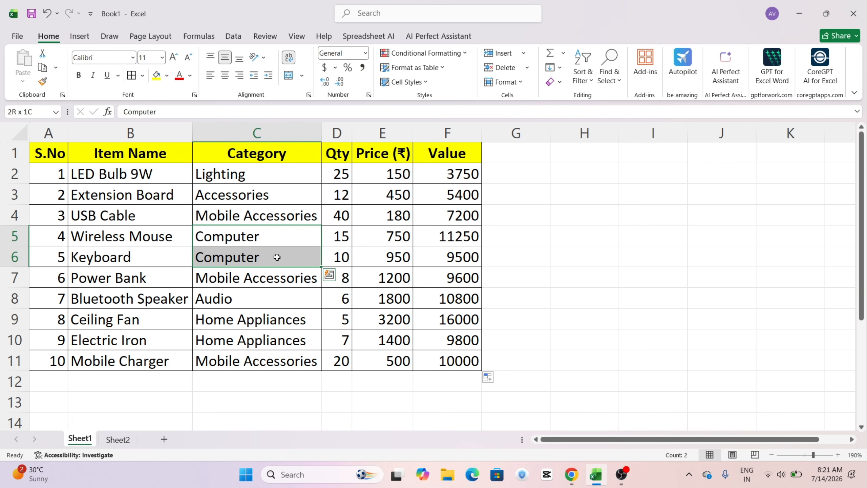
{"action": "left_click_drag", "start_coordinate": [454, 234], "coordinate": [452, 254]}
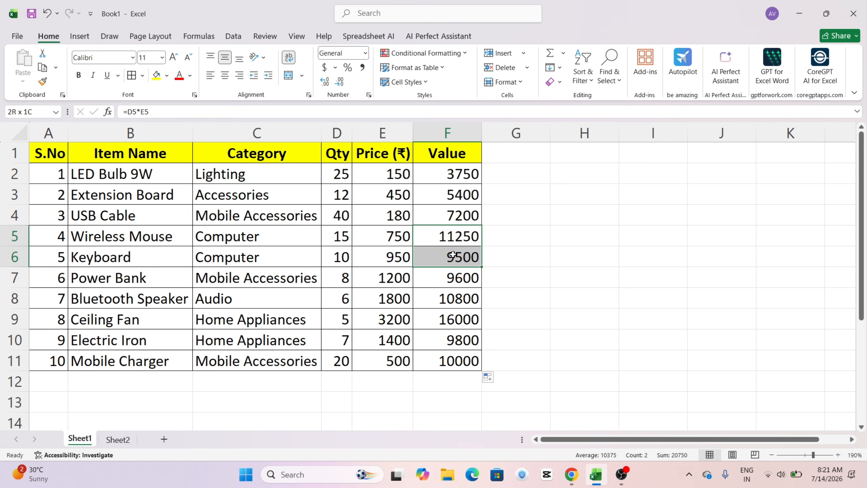
{"action": "left_click_drag", "start_coordinate": [260, 322], "coordinate": [258, 337]}
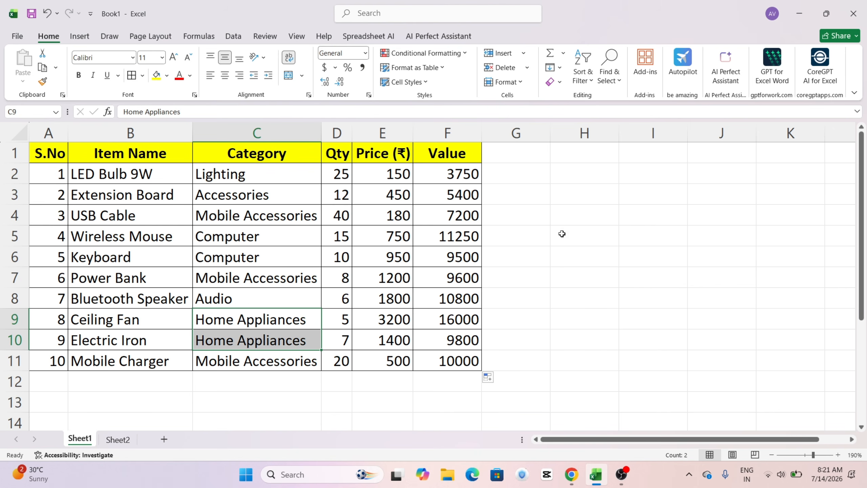
Step: Enter the heading "Cateogry" in cell H4 to start a summary table beside the item list
{"action": "left_click", "coordinate": [629, 239]}
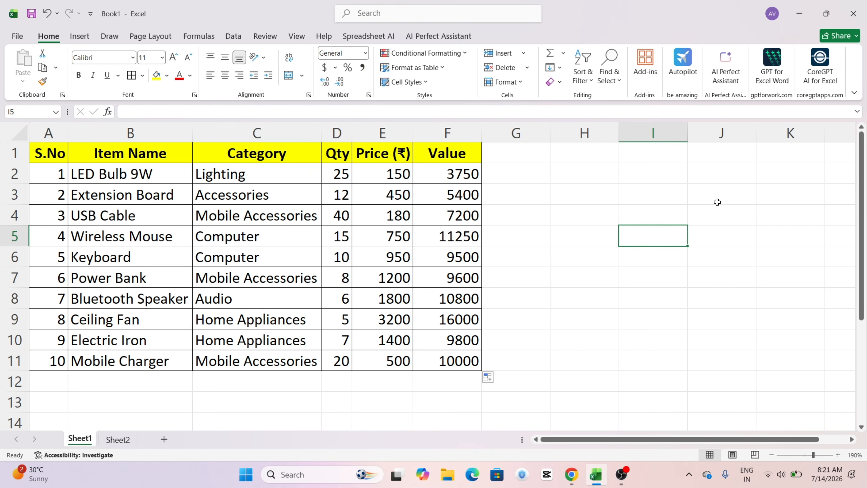
{"action": "key", "text": "Up"}
{"action": "key", "text": "Left"}
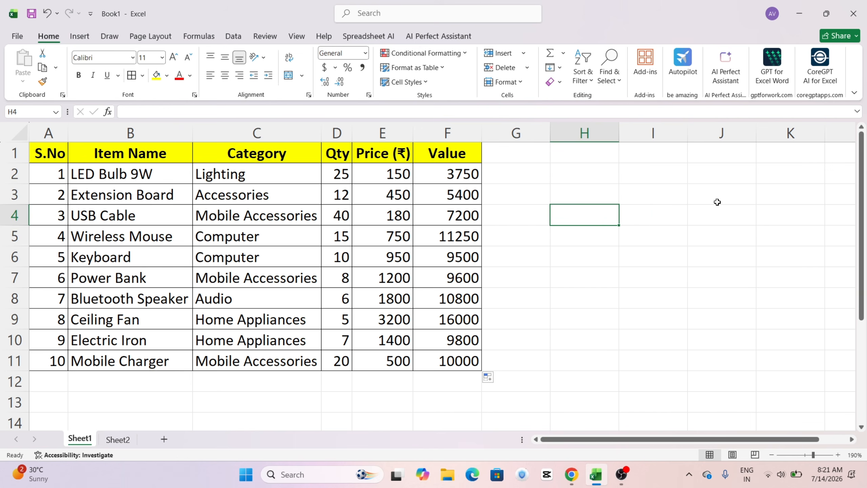
{"action": "type", "text": "ca"}
{"action": "key", "text": "BackSpace"}
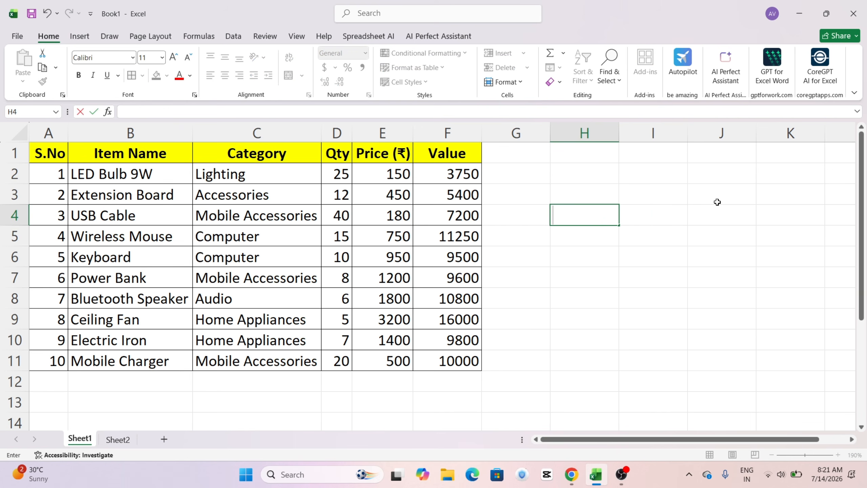
{"action": "type", "text": "Cateogry"}
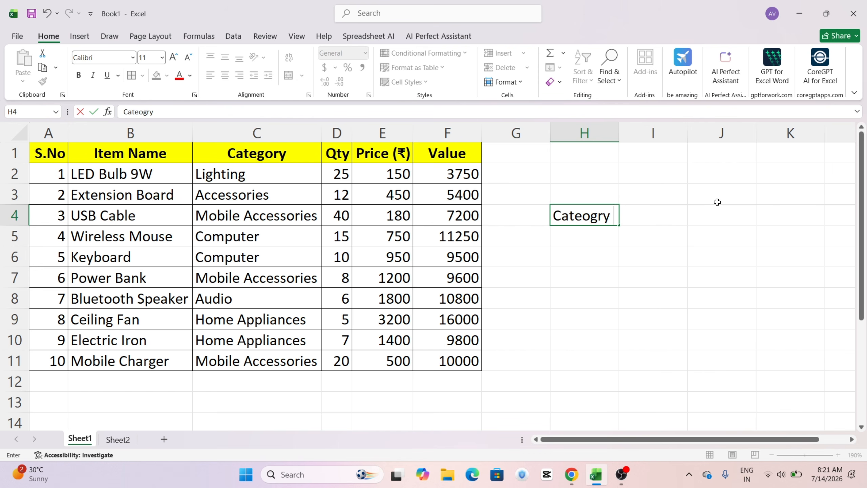
{"action": "key", "text": "Tab"}
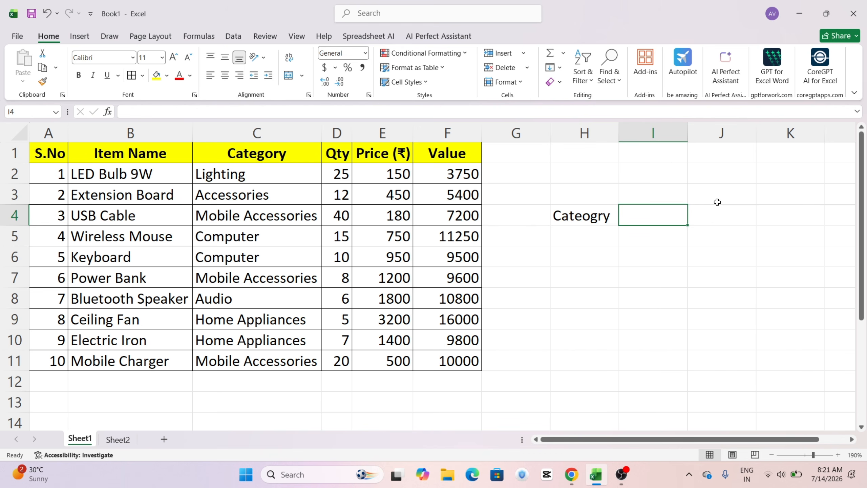
Step: Enter the headings "Rate" in I4 and "Value" in J4 of the summary table
{"action": "type", "text": "V"}
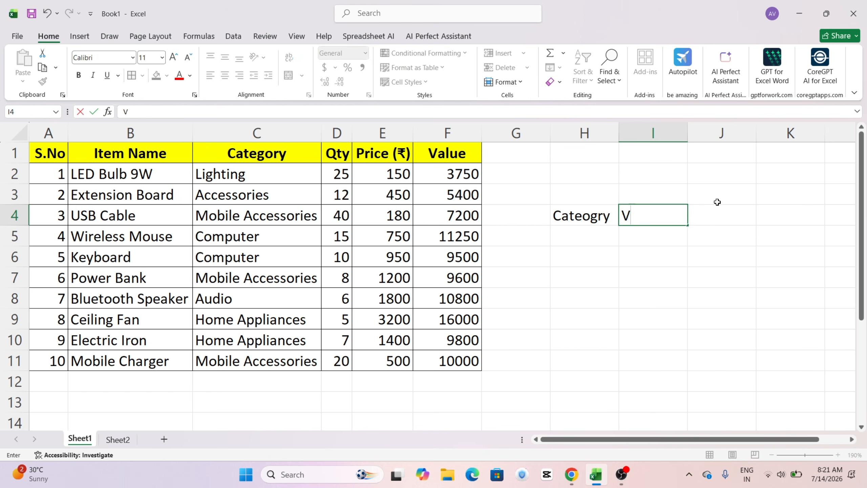
{"action": "key", "text": "BackSpace"}
{"action": "type", "text": "Rate"}
{"action": "key", "text": "Tab"}
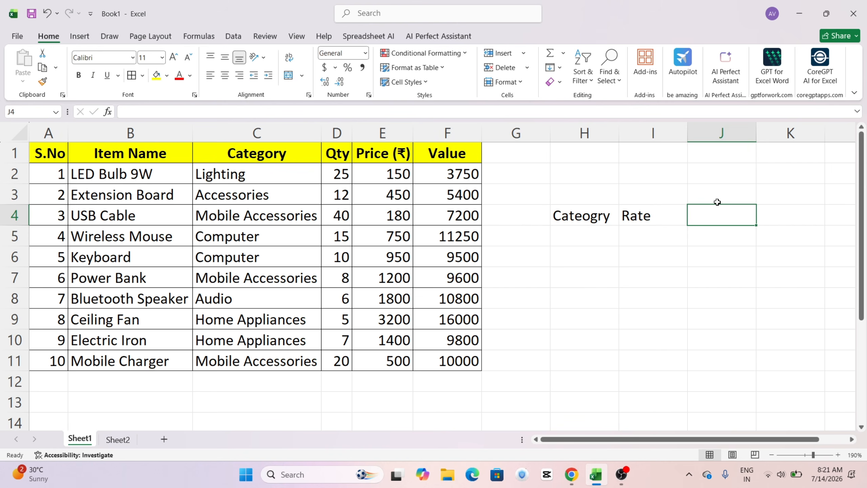
{"action": "type", "text": "Value"}
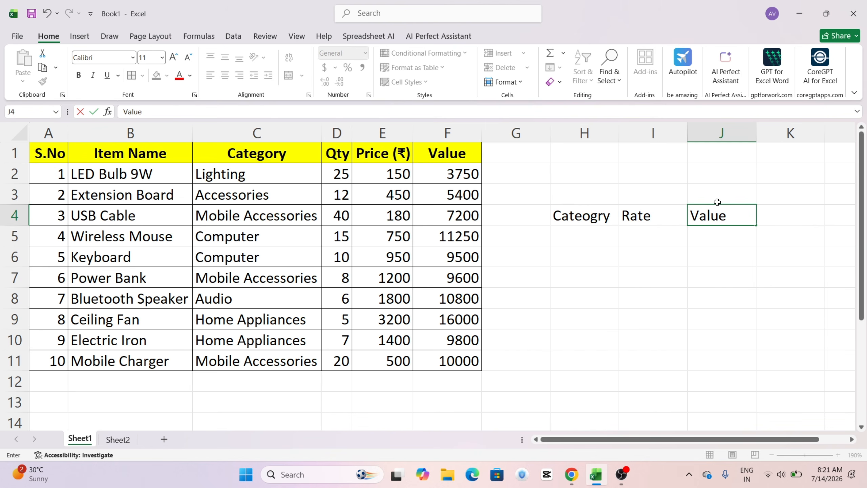
{"action": "key", "text": "Return"}
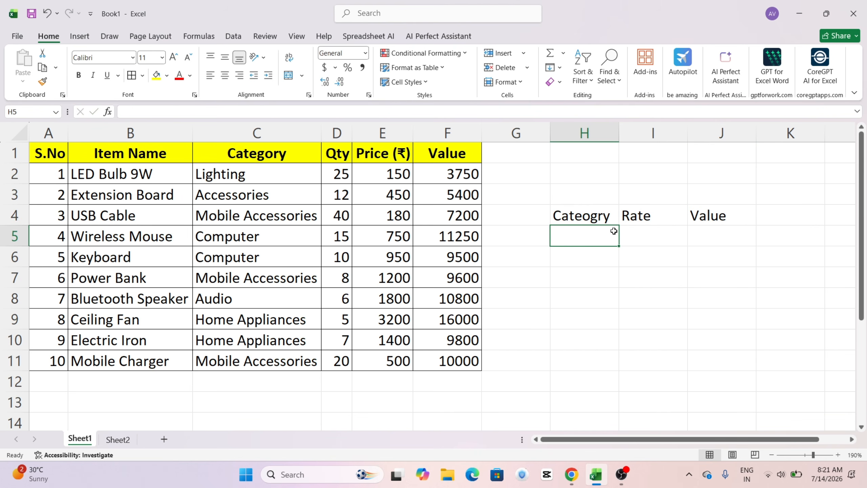
Step: Enter "Computer" as the category in cell H5 and widen column H slightly to fit it
{"action": "type", "text": "Computer"}
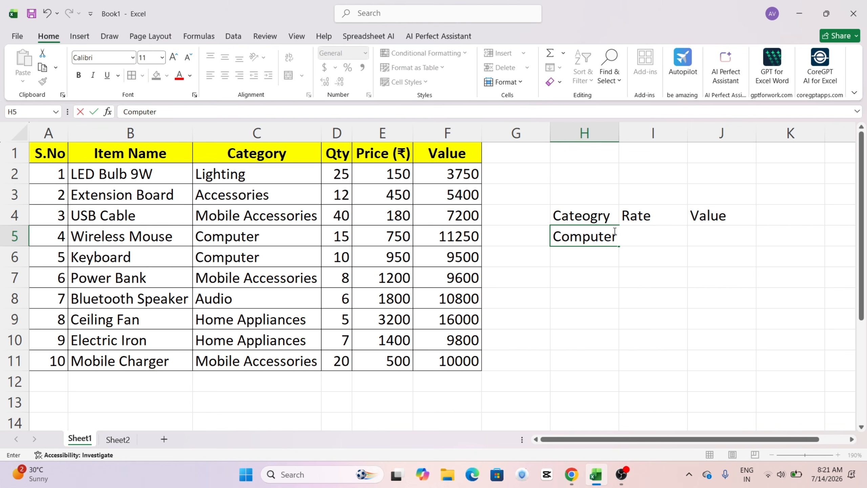
{"action": "key", "text": "Tab"}
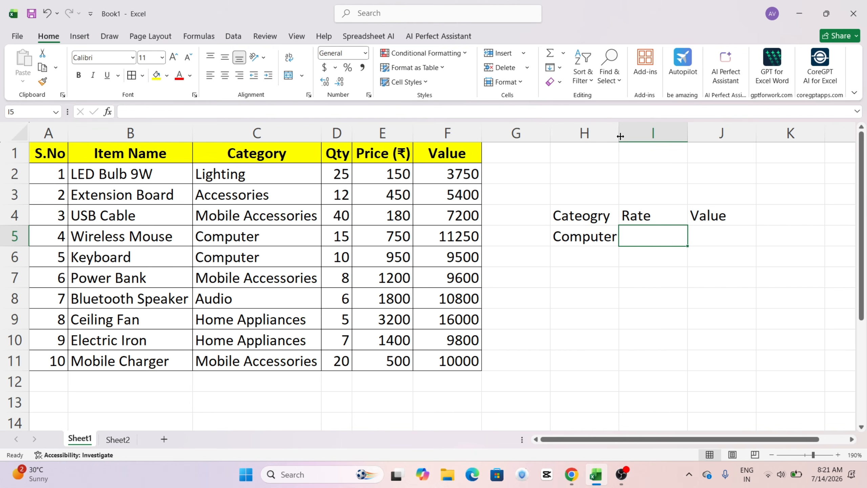
{"action": "left_click_drag", "start_coordinate": [618, 133], "coordinate": [630, 134]}
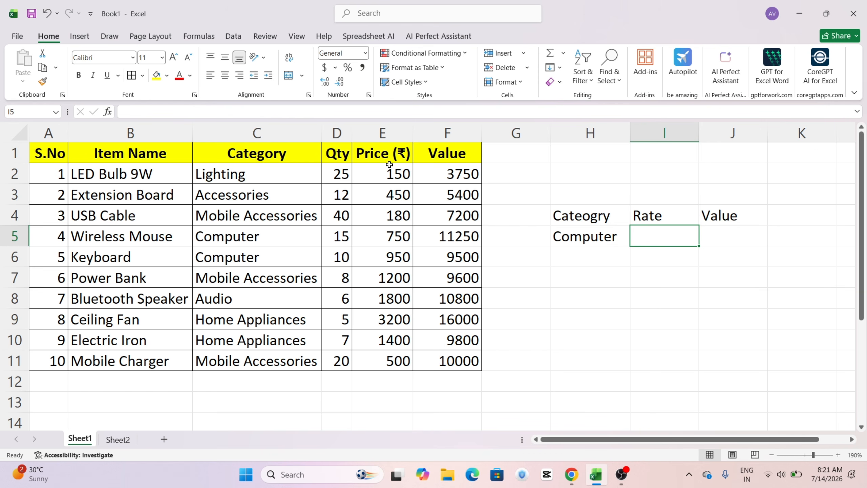
Step: Replace the heading in cell I4 with "Price"
{"action": "left_click", "coordinate": [674, 209]}
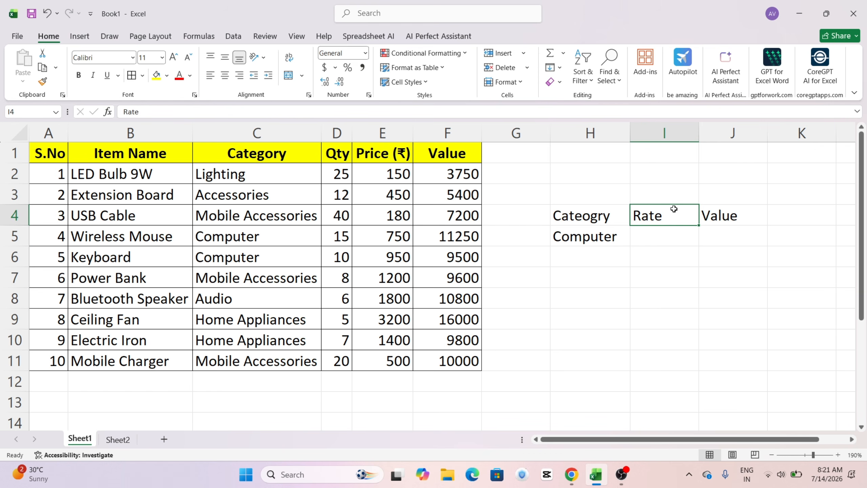
{"action": "type", "text": "Price"}
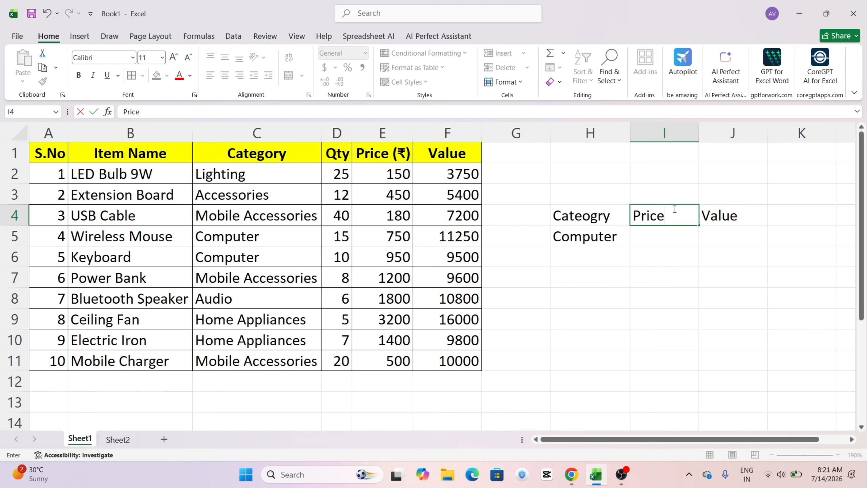
{"action": "key", "text": "Return"}
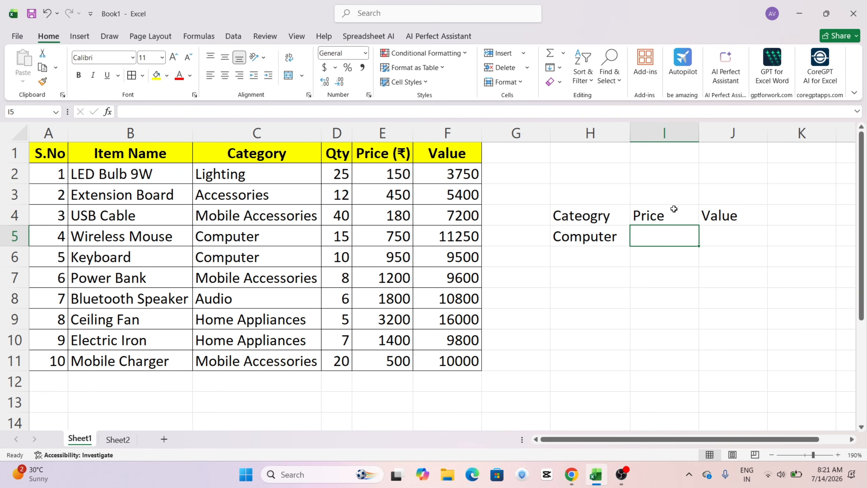
Step: Total the Computer category's prices in cell I5 with =SUMIF(C2:C11,H5,E2:E11)
{"action": "type", "text": "="}
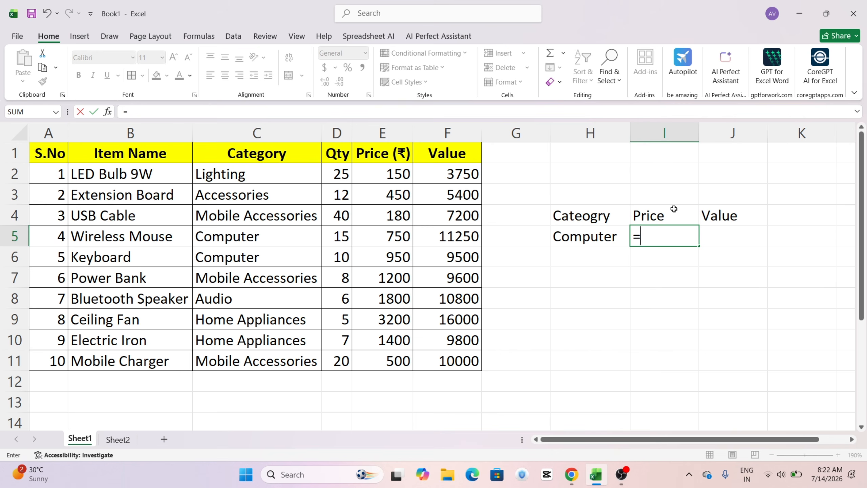
{"action": "type", "text": "sumif("}
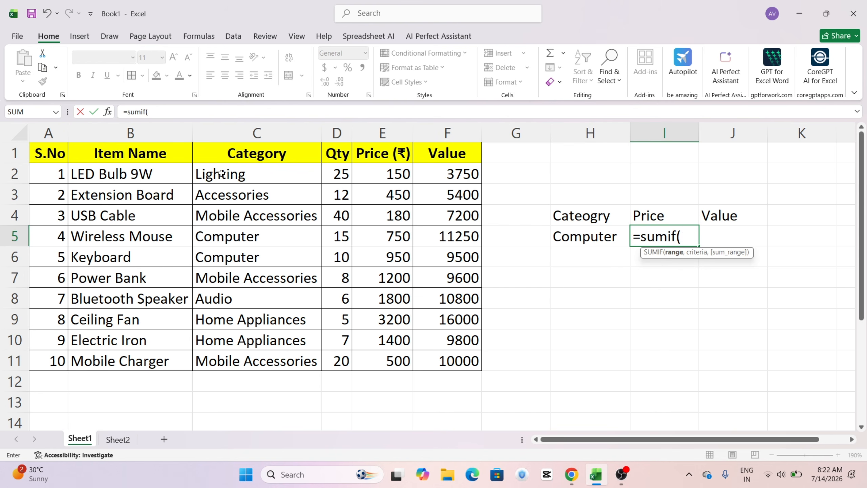
{"action": "left_click_drag", "start_coordinate": [222, 175], "coordinate": [248, 353]}
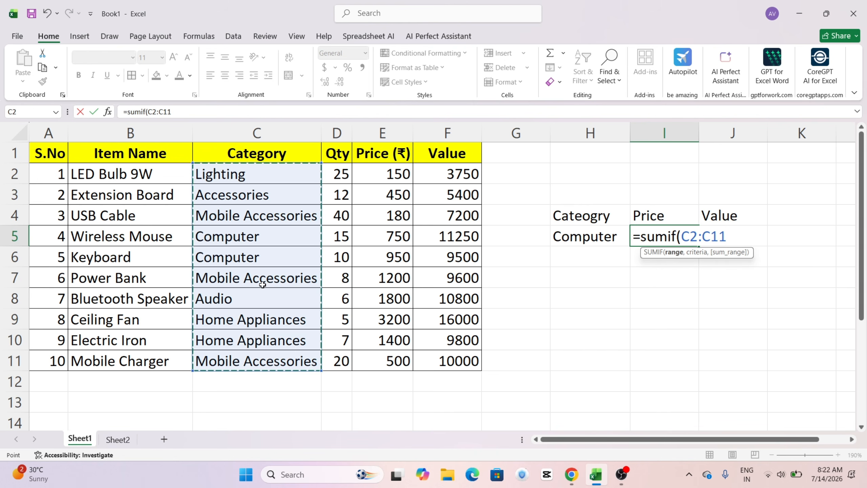
{"action": "type", "text": ","}
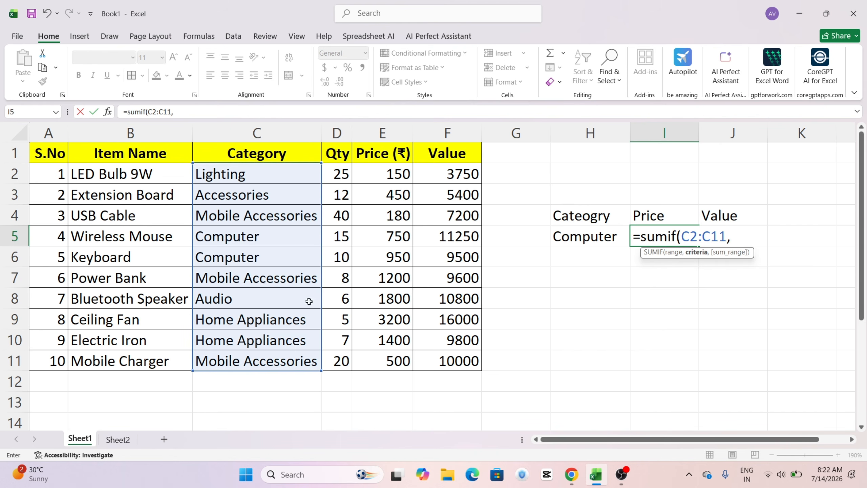
{"action": "left_click", "coordinate": [576, 240]}
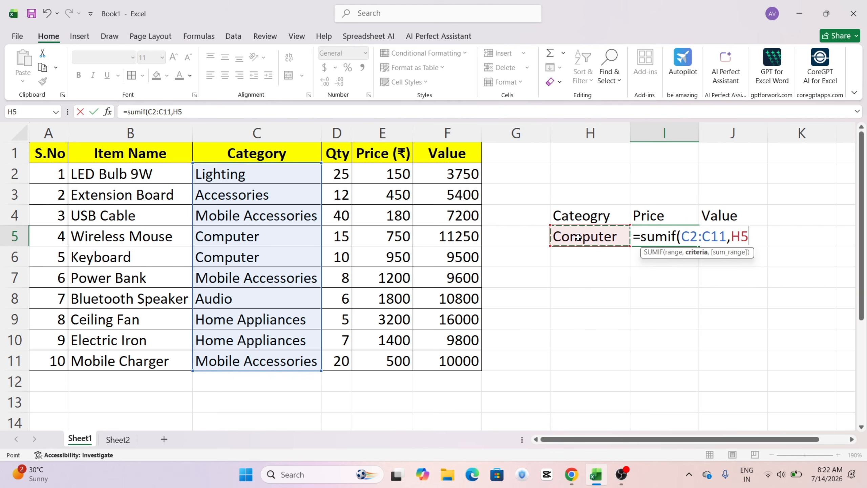
{"action": "type", "text": ","}
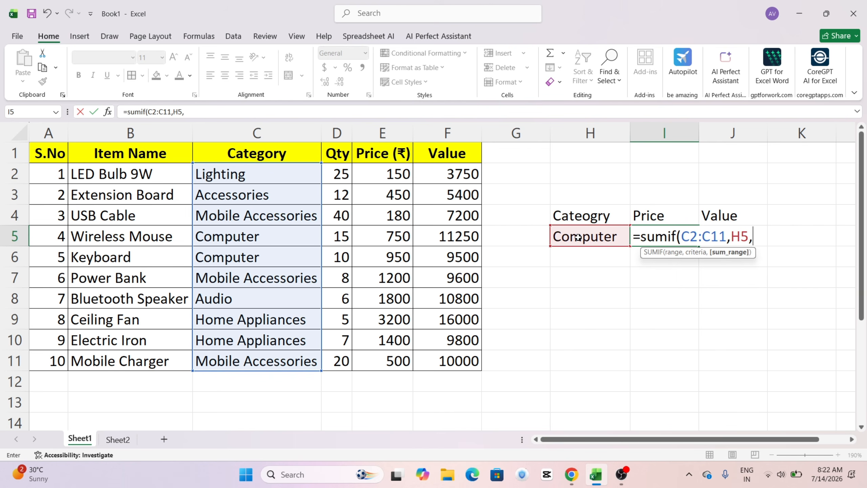
{"action": "left_click_drag", "start_coordinate": [377, 173], "coordinate": [394, 360]}
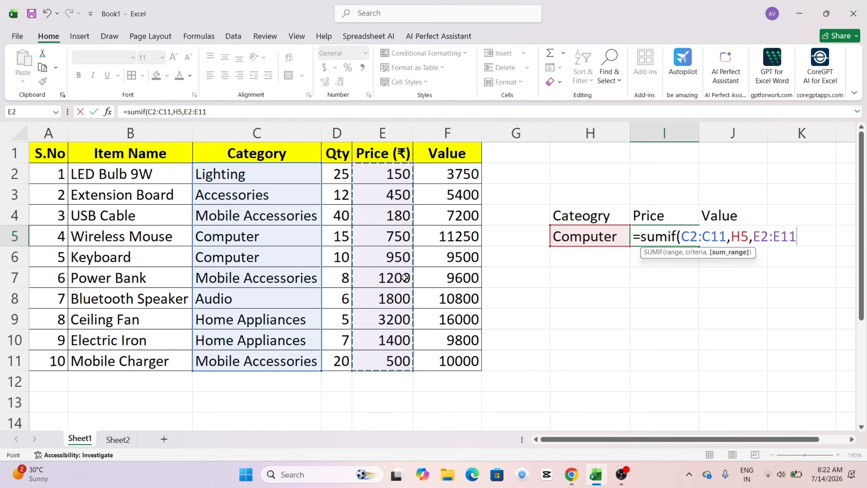
{"action": "type", "text": ")"}
{"action": "key", "text": "Return"}
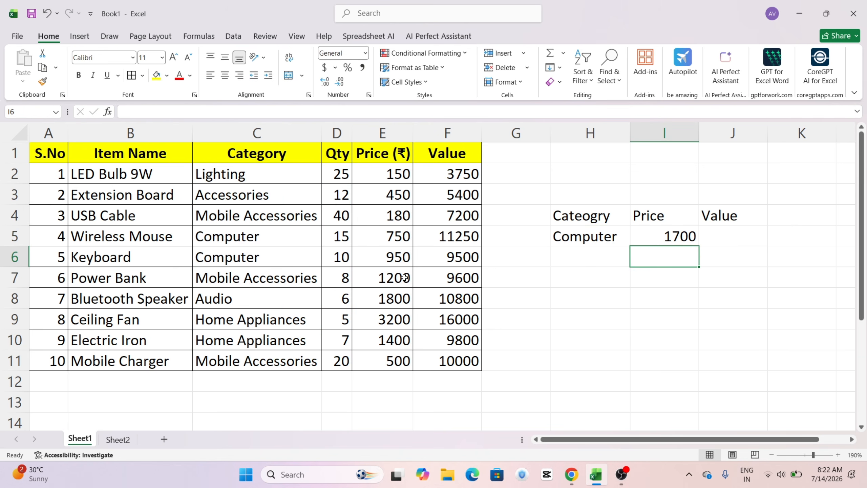
{"action": "key", "text": "Up"}
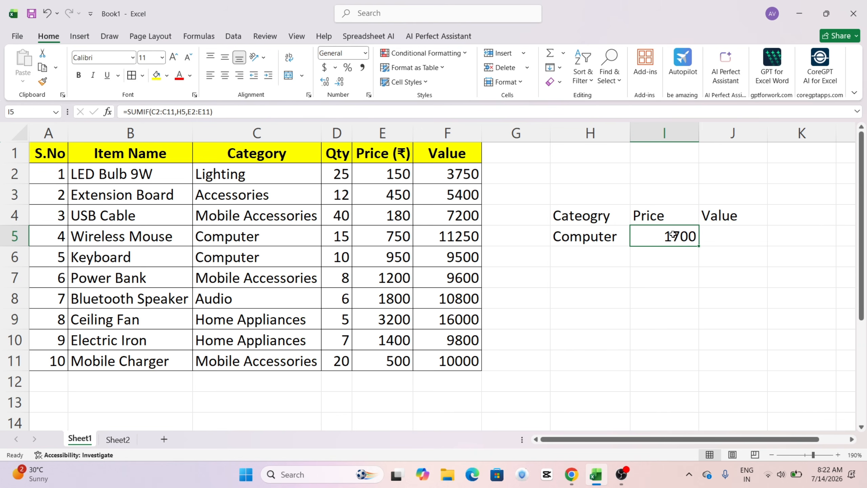
Step: Replace the category in H5 with "Audio" and check the recalculated price against the Bluetooth Speaker's price in E8
{"action": "left_click", "coordinate": [566, 237]}
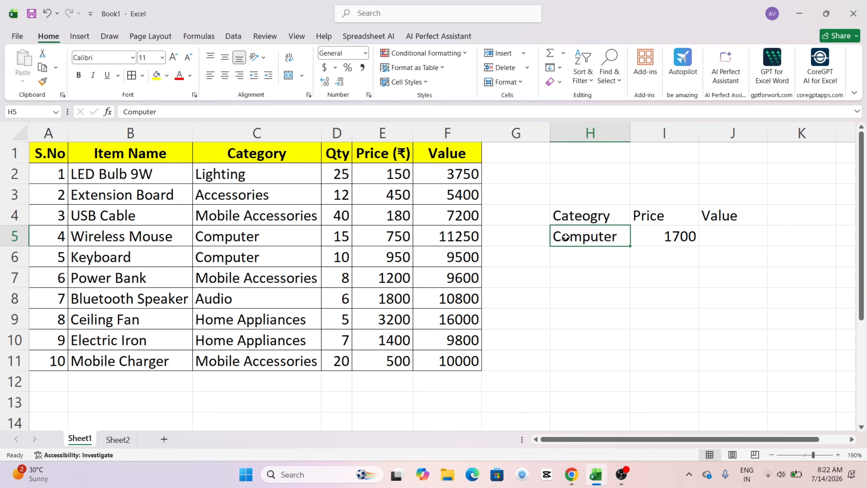
{"action": "type", "text": "A"}
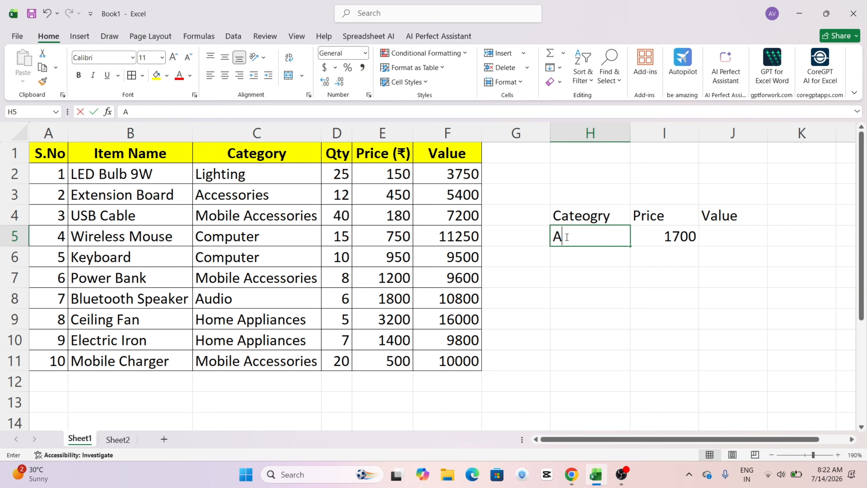
{"action": "type", "text": "udio"}
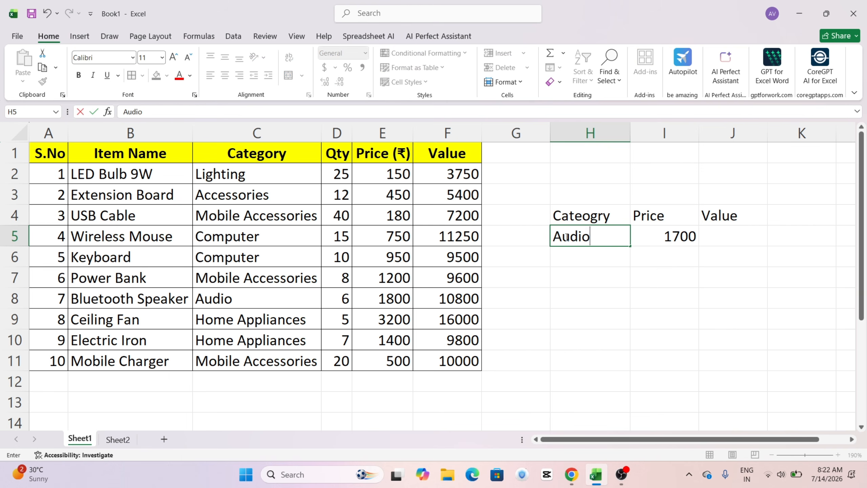
{"action": "key", "text": "Return"}
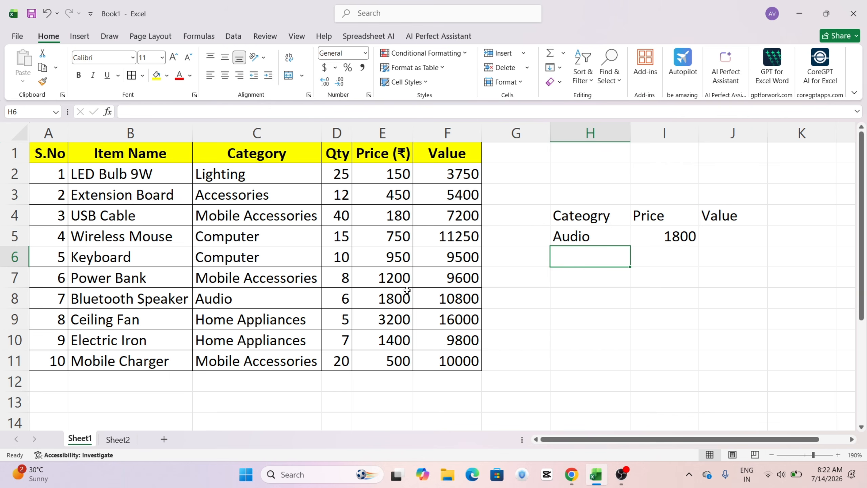
{"action": "left_click", "coordinate": [390, 303]}
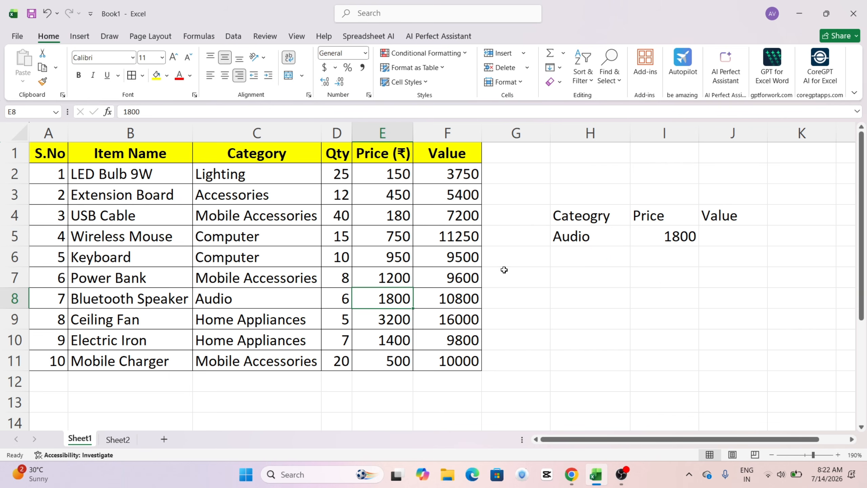
Step: Replace the category in H5 with "Home Applicance" and auto-fit column H to the text
{"action": "left_click", "coordinate": [598, 239]}
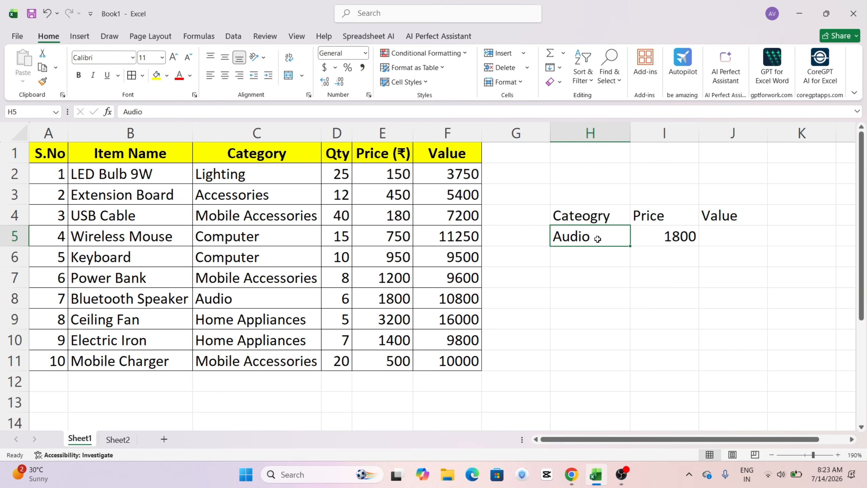
{"action": "type", "text": "Home "}
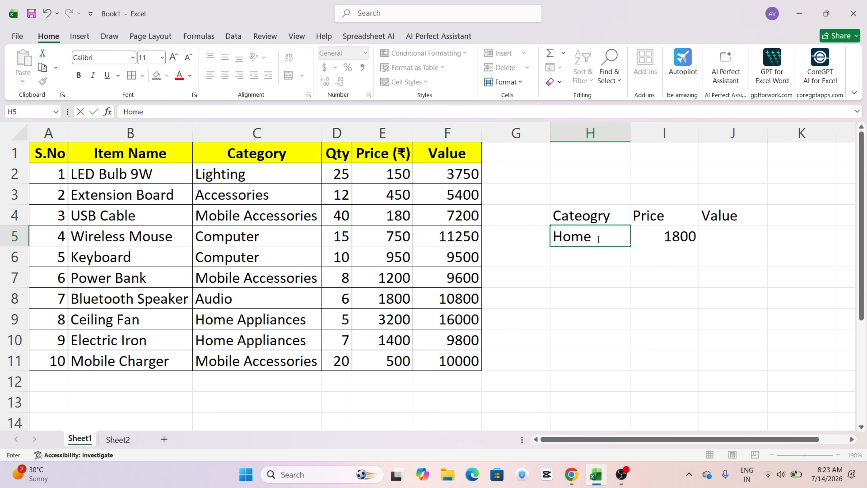
{"action": "type", "text": "Applicance"}
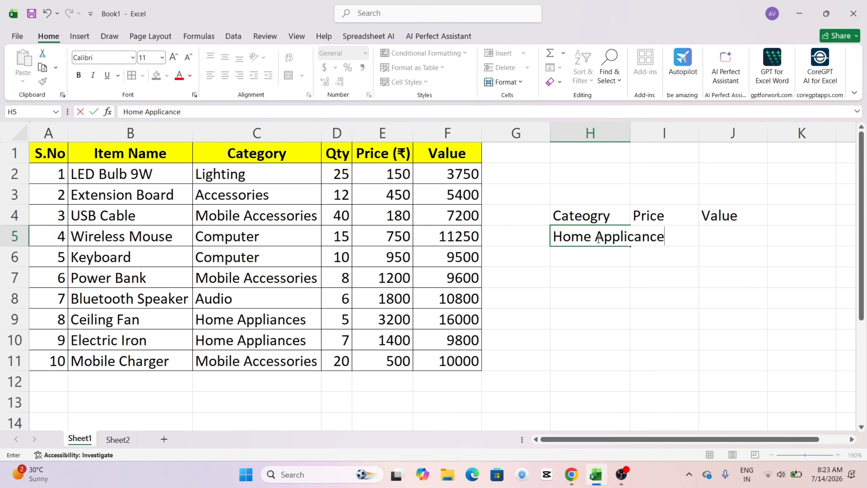
{"action": "key", "text": "Return"}
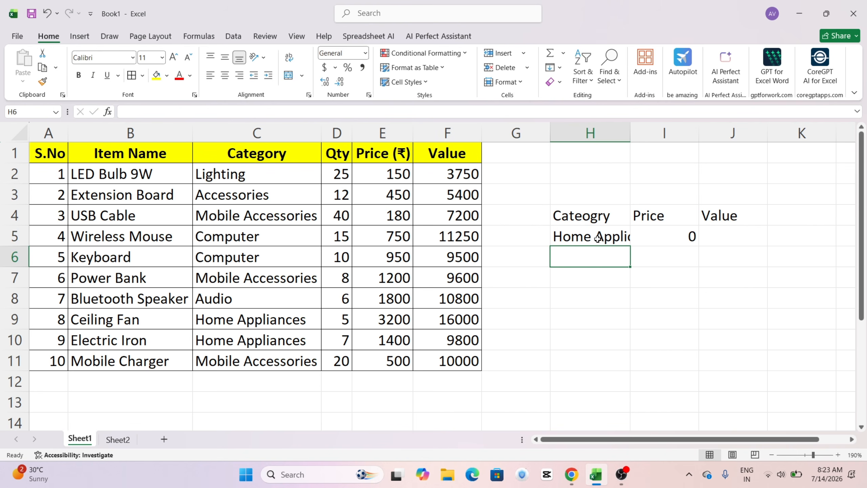
{"action": "double_click", "coordinate": [633, 134]}
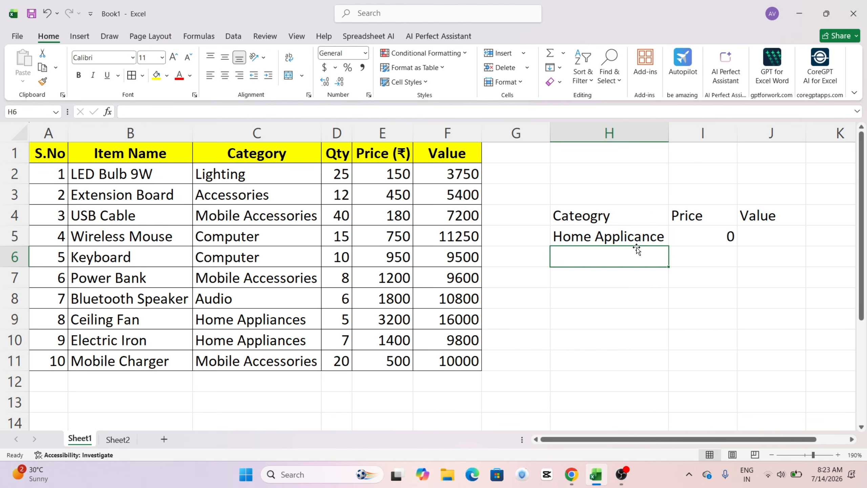
Step: Correct the second word of the category in H5 so that it reads "Home appliances"
{"action": "double_click", "coordinate": [651, 235]}
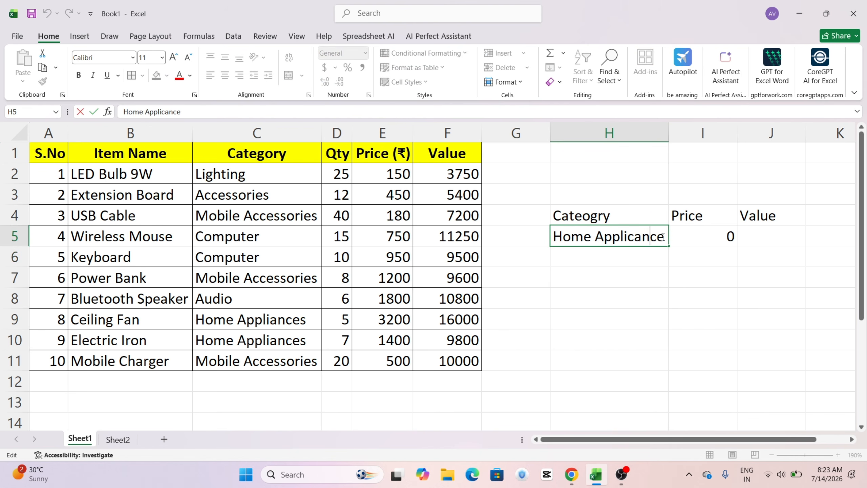
{"action": "left_click_drag", "start_coordinate": [662, 237], "coordinate": [587, 229]}
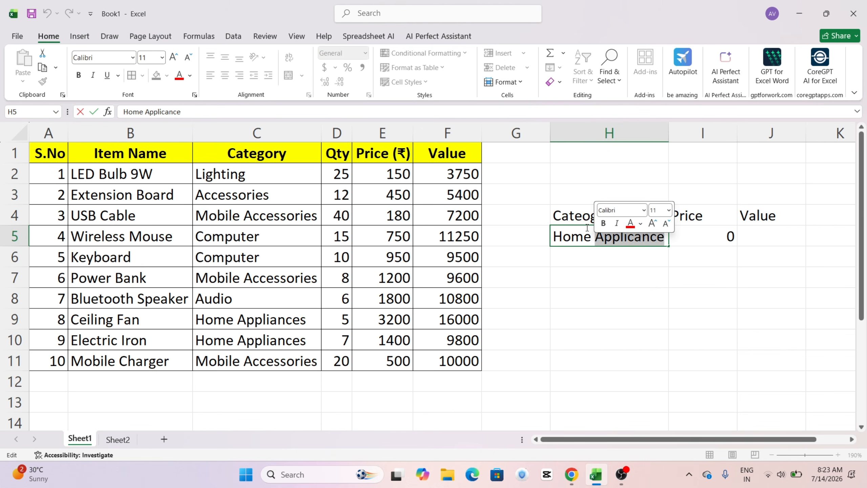
{"action": "key", "text": "BackSpace"}
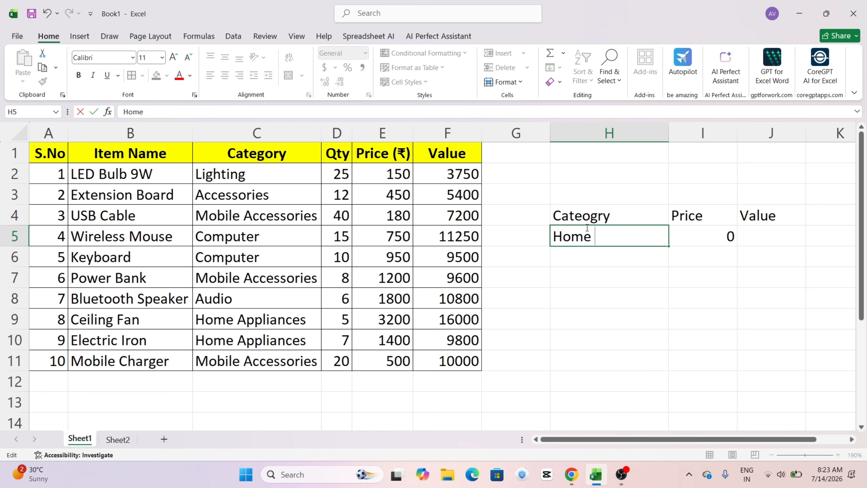
{"action": "type", "text": "applian"}
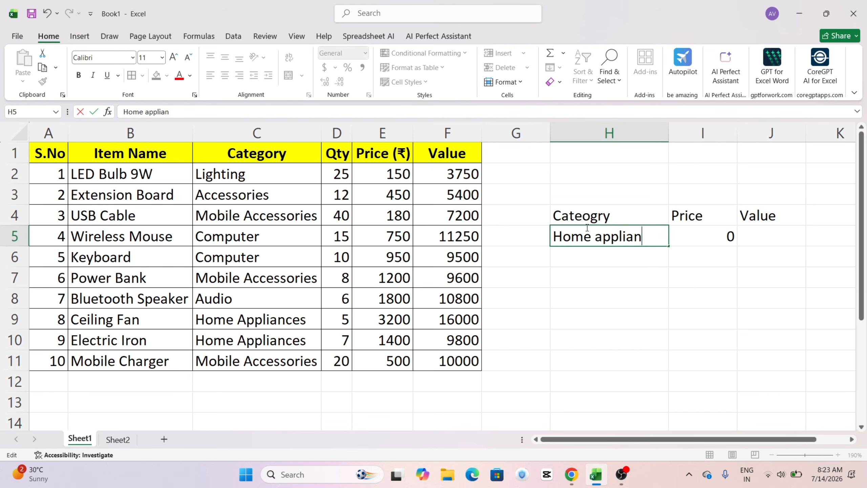
{"action": "type", "text": "ces"}
{"action": "key", "text": "Return"}
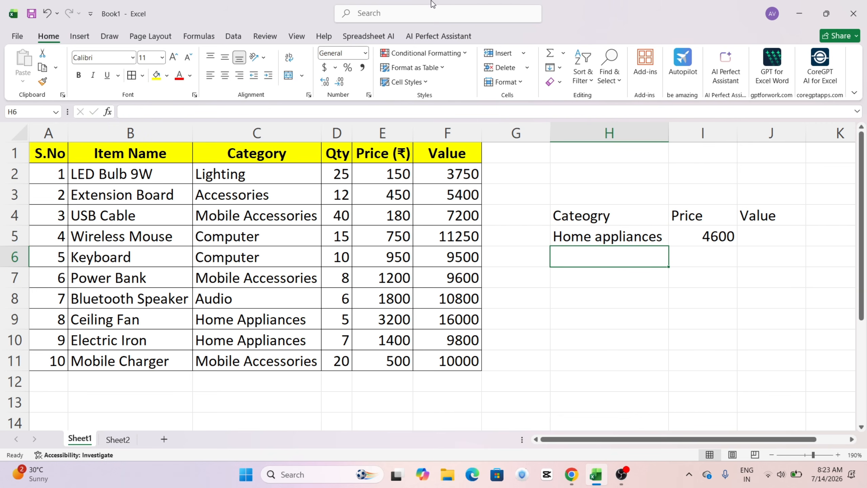
Step: Review the SUMIF formula in I5 and compare its total with the Home Appliances prices in E9:E10
{"action": "left_click", "coordinate": [587, 242]}
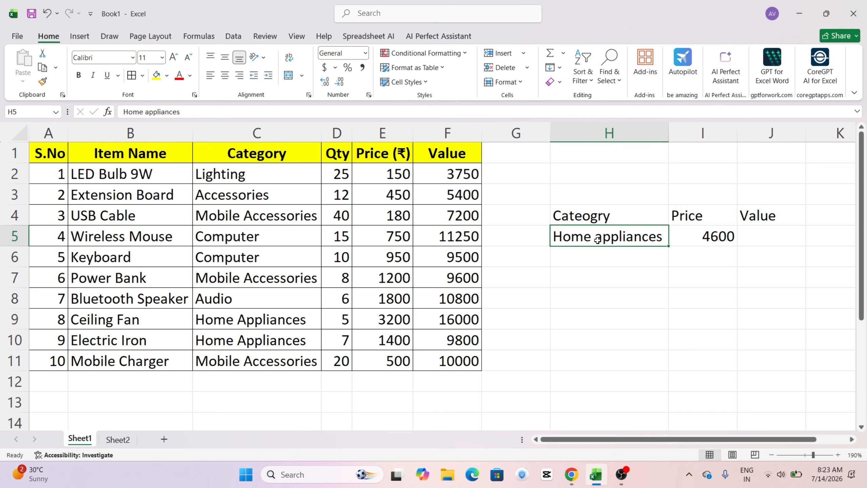
{"action": "left_click", "coordinate": [703, 236]}
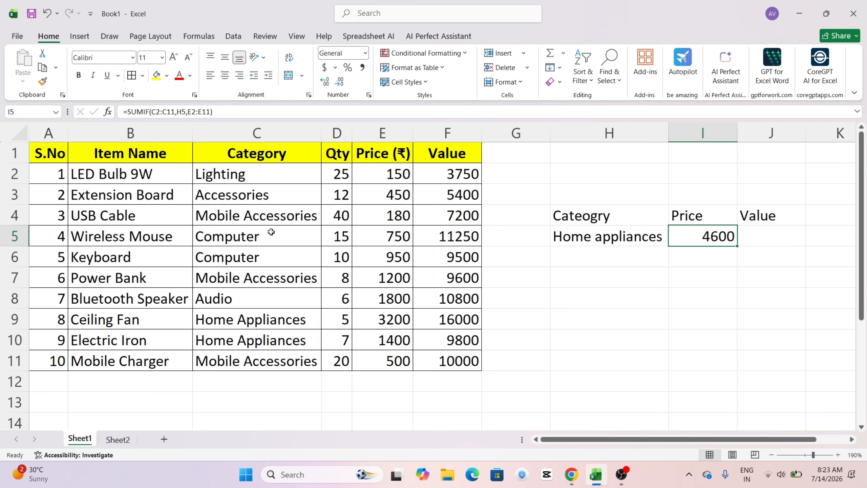
{"action": "left_click_drag", "start_coordinate": [368, 326], "coordinate": [372, 332]}
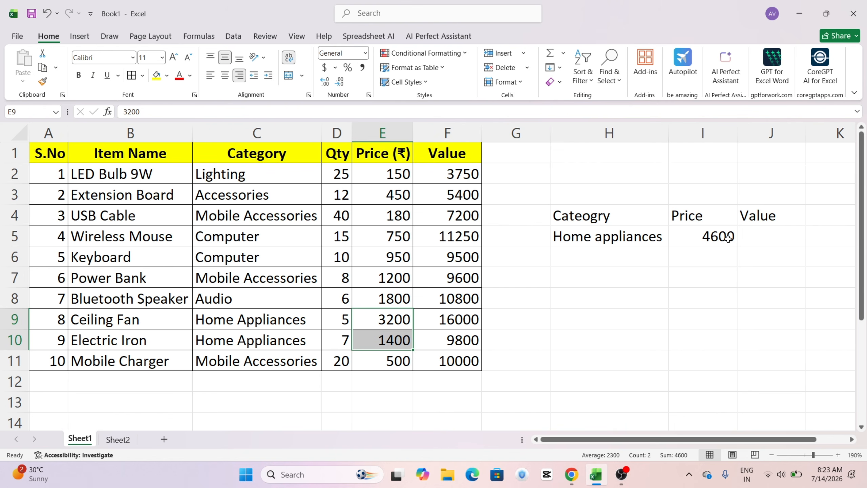
Step: Cross-check the Home Appliances price total with =E9+E10 in H11 and clear that cell again
{"action": "left_click", "coordinate": [607, 364]}
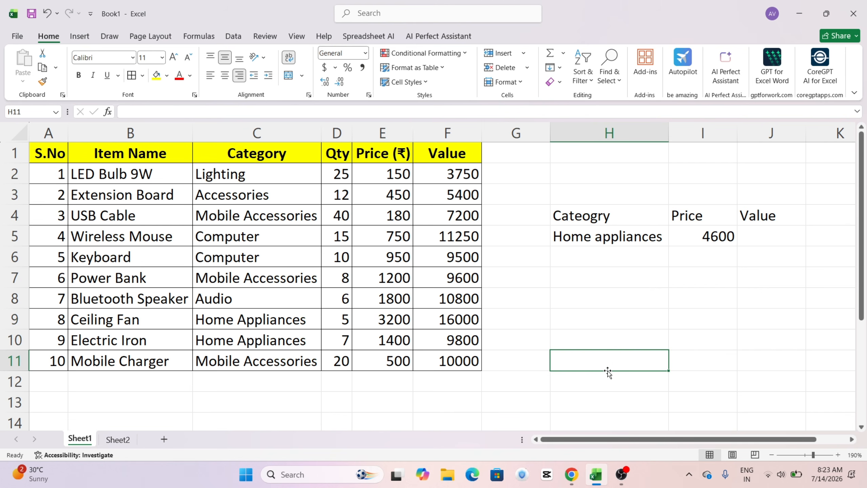
{"action": "type", "text": "="}
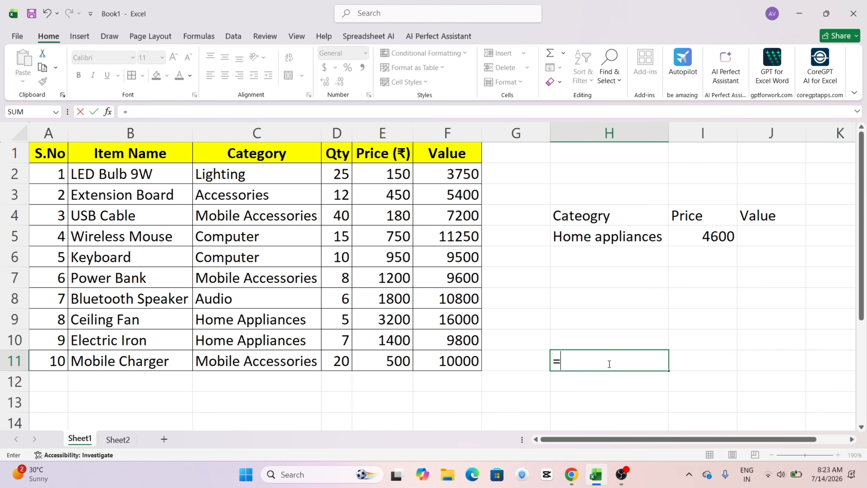
{"action": "left_click", "coordinate": [378, 320]}
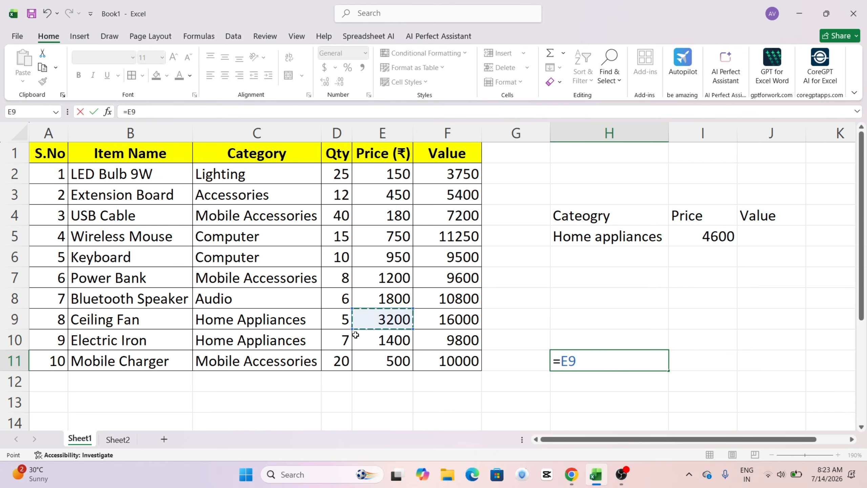
{"action": "type", "text": "+"}
{"action": "left_click", "coordinate": [376, 340]}
{"action": "key", "text": "Return"}
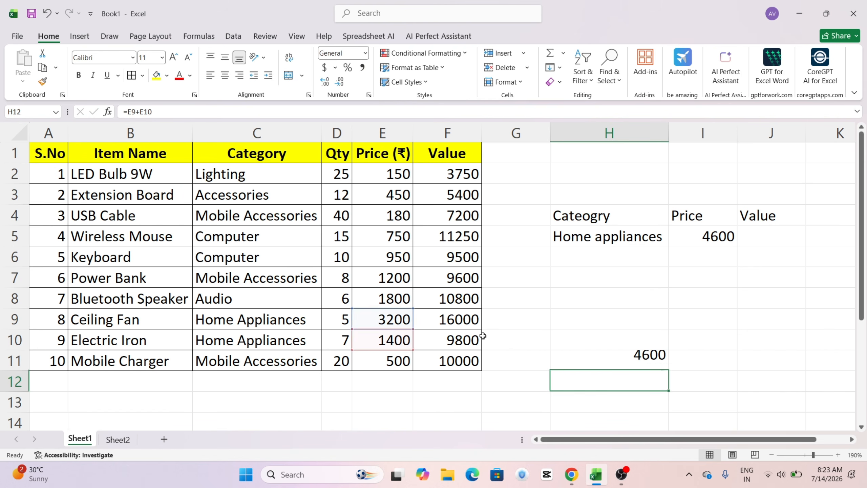
{"action": "left_click", "coordinate": [637, 362]}
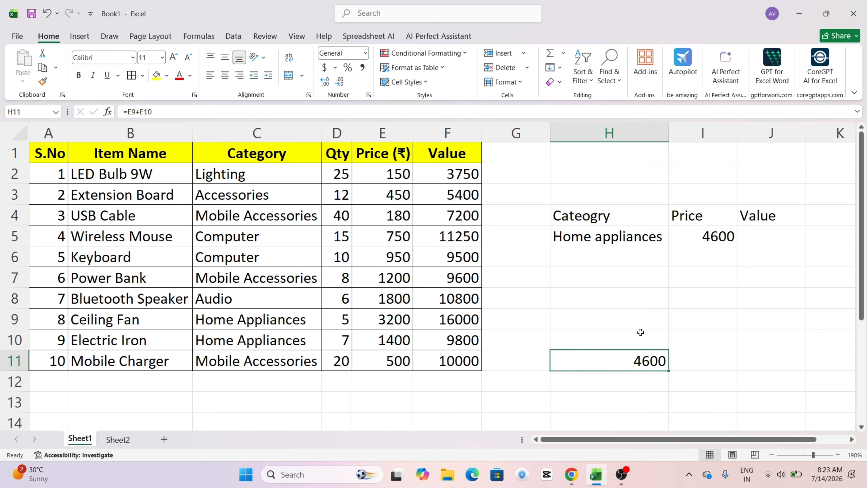
{"action": "key", "text": "Delete"}
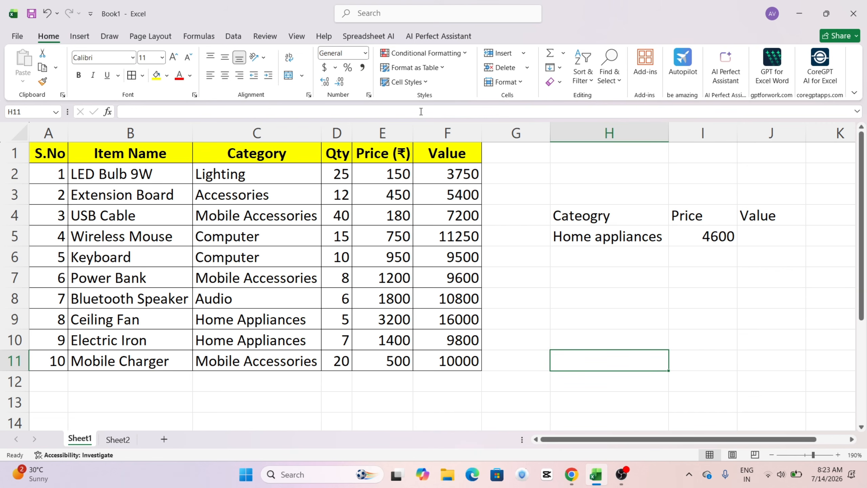
{"action": "left_click", "coordinate": [588, 292]}
Step: Total the Home appliances values in J5 with =SUMIF(C2:C11,H5,F2:F11) and select F9:F10 to check the sum
{"action": "left_click", "coordinate": [757, 238]}
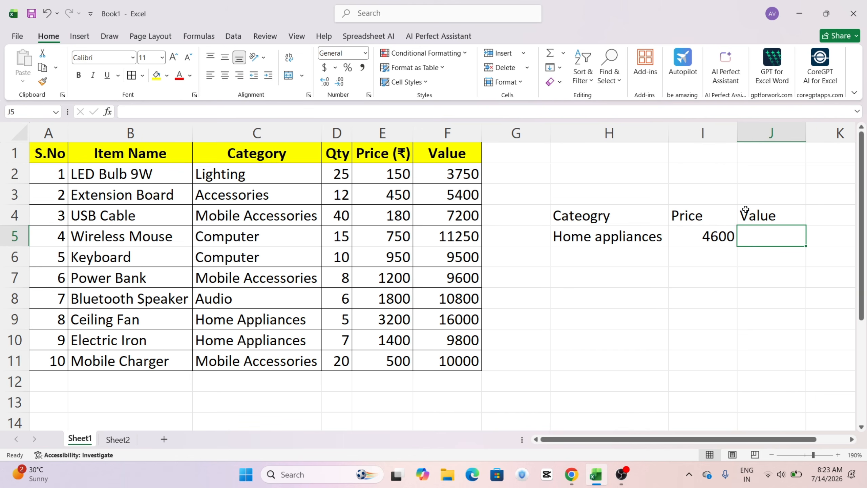
{"action": "type", "text": "=su"}
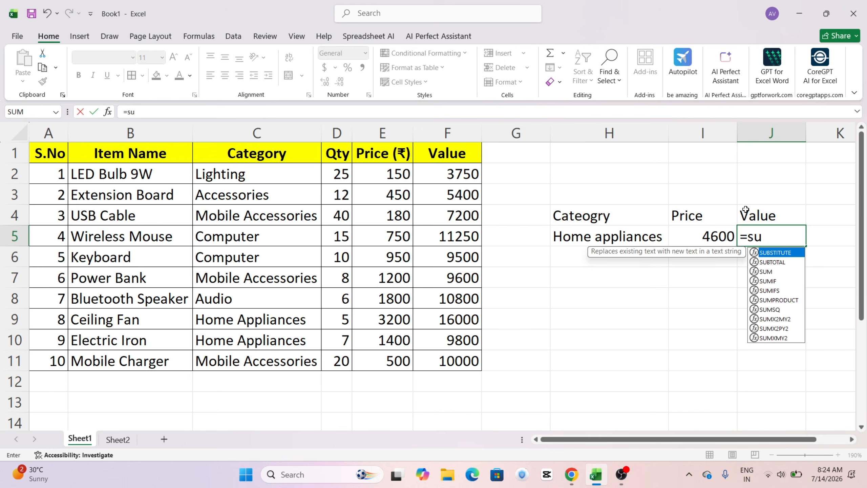
{"action": "type", "text": "mif("}
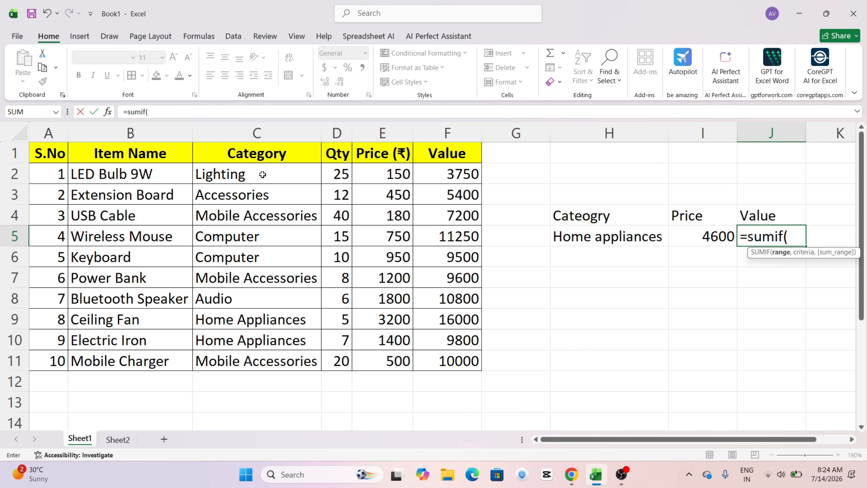
{"action": "left_click_drag", "start_coordinate": [251, 169], "coordinate": [261, 365]}
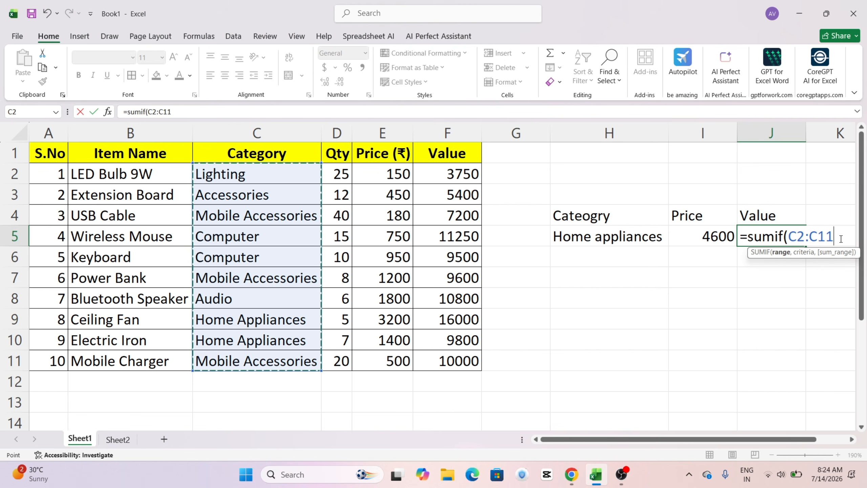
{"action": "type", "text": ","}
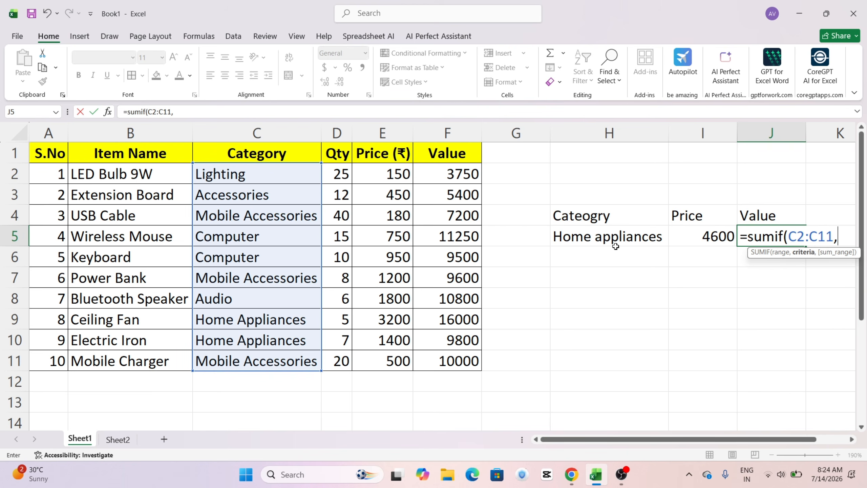
{"action": "left_click", "coordinate": [609, 237]}
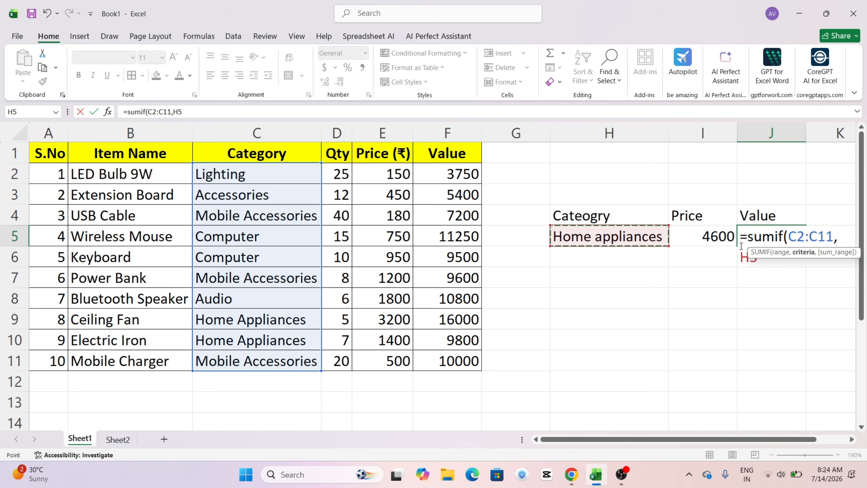
{"action": "type", "text": ","}
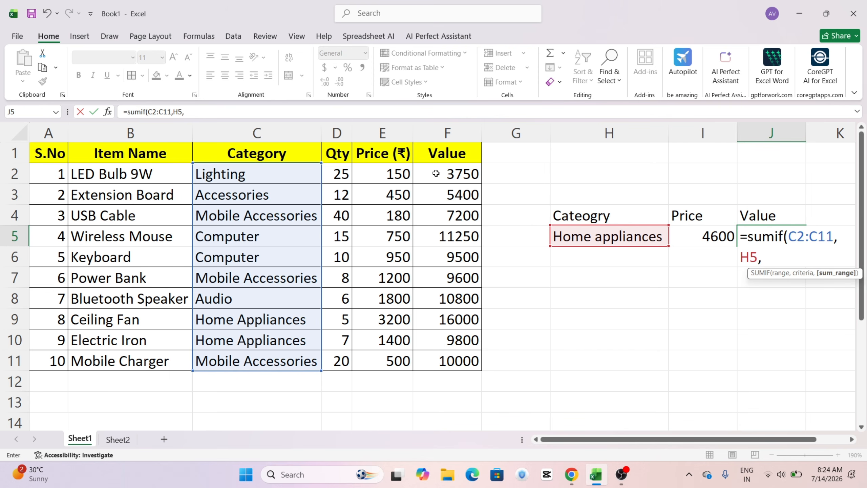
{"action": "left_click_drag", "start_coordinate": [436, 174], "coordinate": [462, 364]}
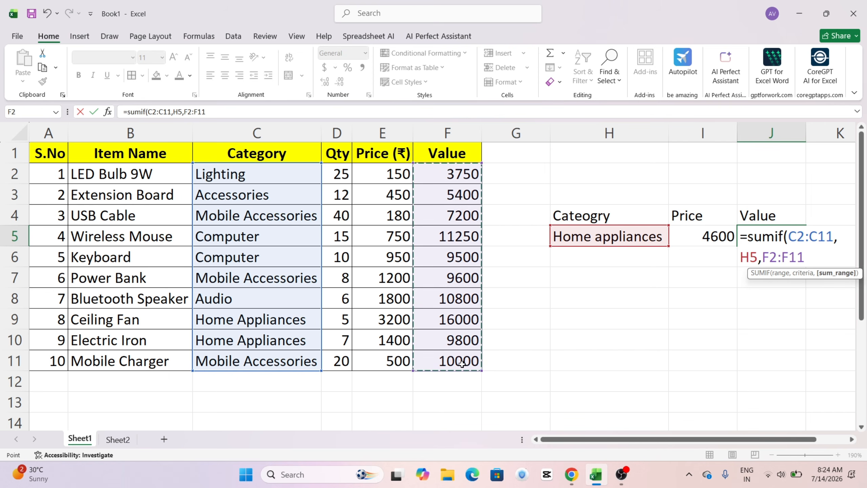
{"action": "type", "text": ")"}
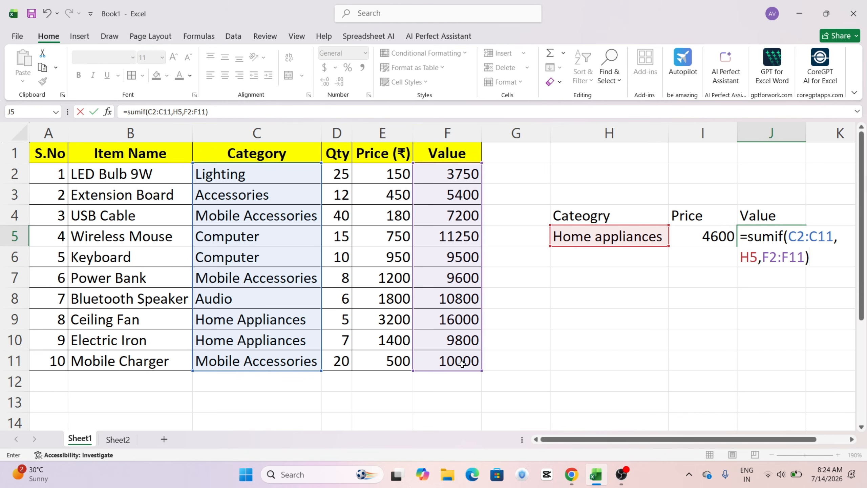
{"action": "key", "text": "Return"}
{"action": "key", "text": "Up"}
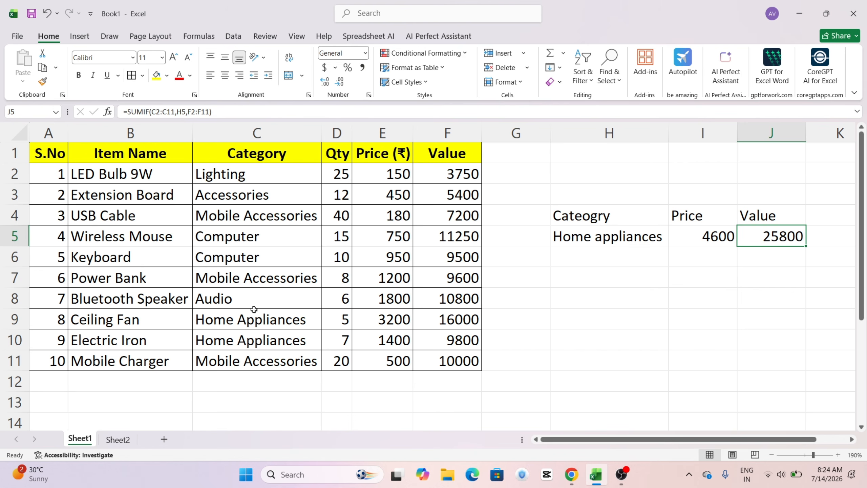
{"action": "left_click_drag", "start_coordinate": [442, 321], "coordinate": [450, 339]}
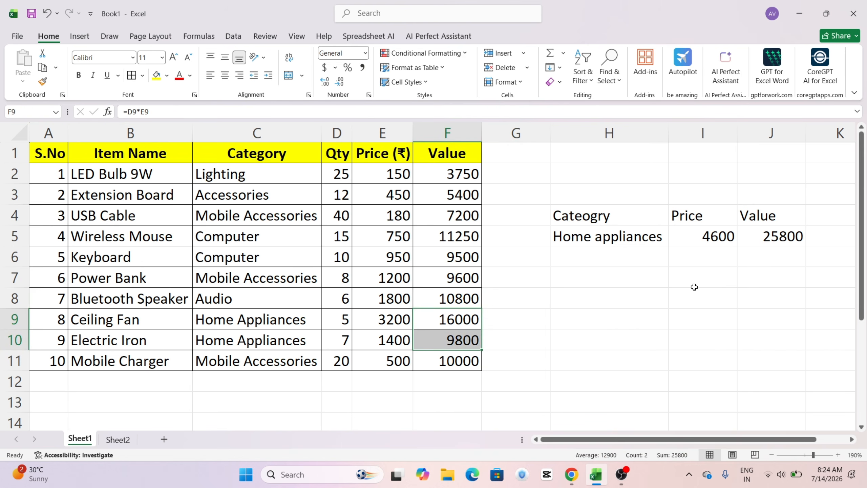
Step: Cross-check the Home Appliances value total with =F9+F10 in I10 and clear that cell again
{"action": "left_click", "coordinate": [687, 339]}
{"action": "type", "text": "="}
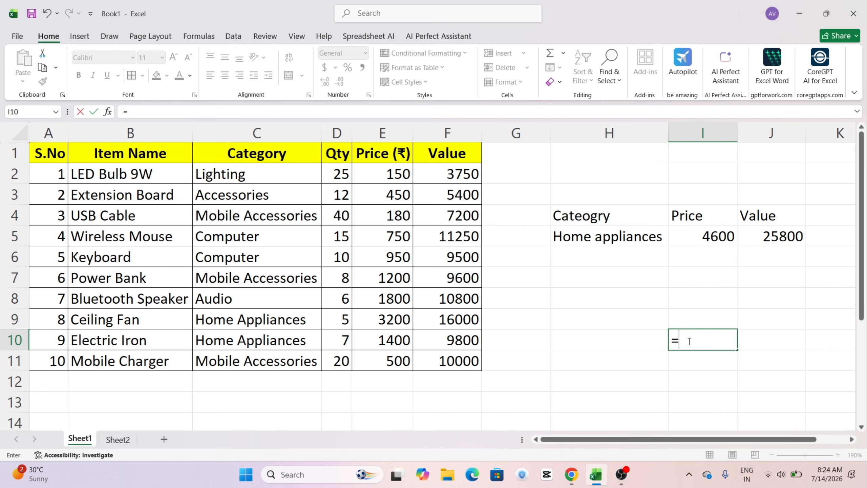
{"action": "left_click", "coordinate": [451, 319]}
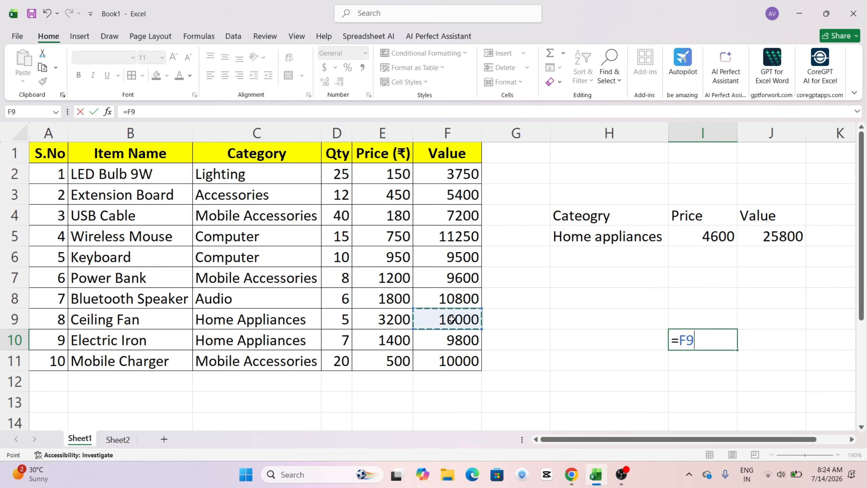
{"action": "type", "text": "+"}
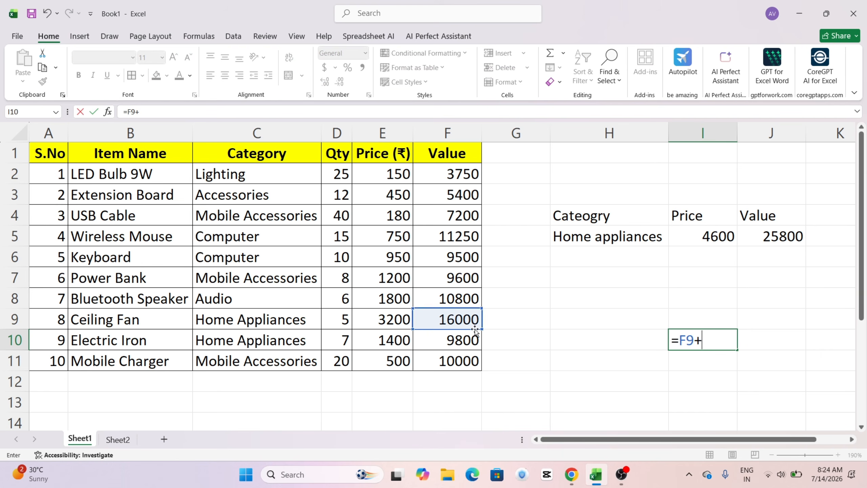
{"action": "left_click", "coordinate": [455, 340]}
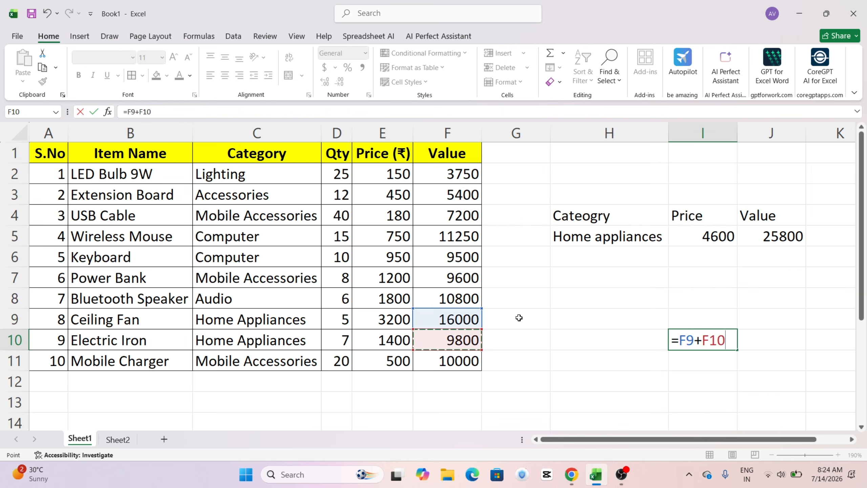
{"action": "key", "text": "ctrl+Return"}
{"action": "left_click", "coordinate": [731, 336]}
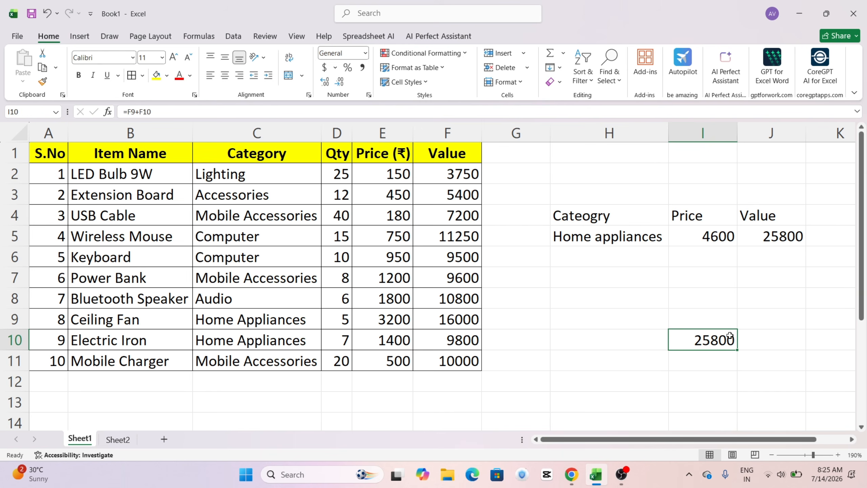
{"action": "key", "text": "Delete"}
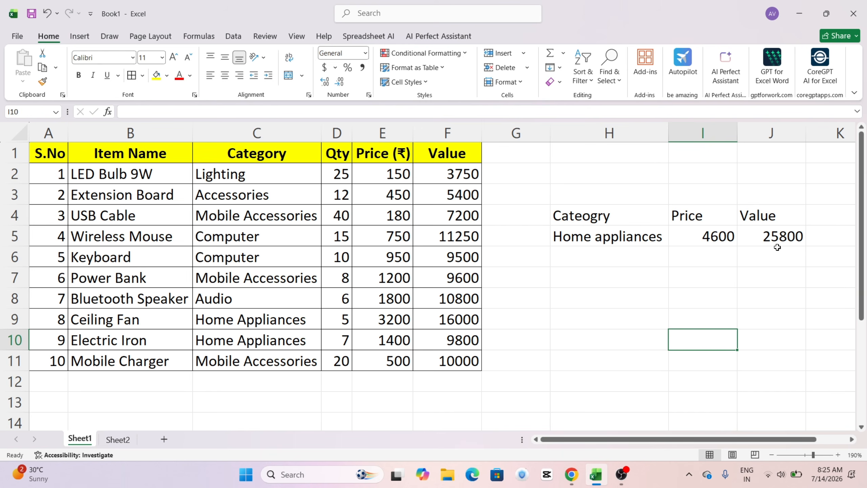
Step: Copy the category entries in C2:C11 and paste them into the empty area starting at B19
{"action": "left_click", "coordinate": [629, 244]}
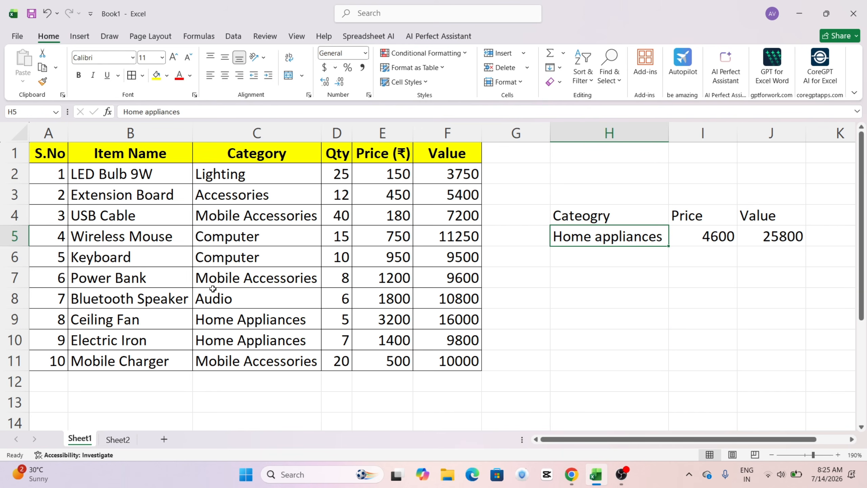
{"action": "left_click_drag", "start_coordinate": [241, 175], "coordinate": [262, 363]}
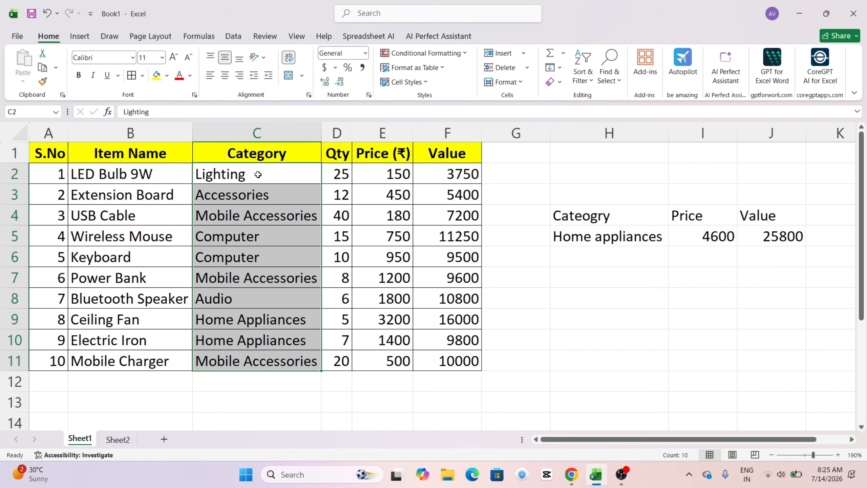
{"action": "left_click_drag", "start_coordinate": [257, 173], "coordinate": [262, 358]}
{"action": "key", "text": "ctrl+c"}
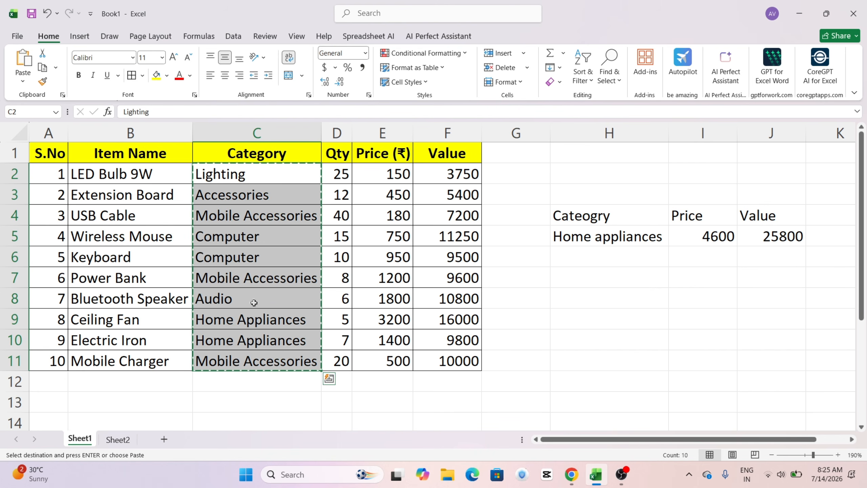
{"action": "scroll", "coordinate": [308, 318], "scroll_direction": "down", "scroll_amount": 5}
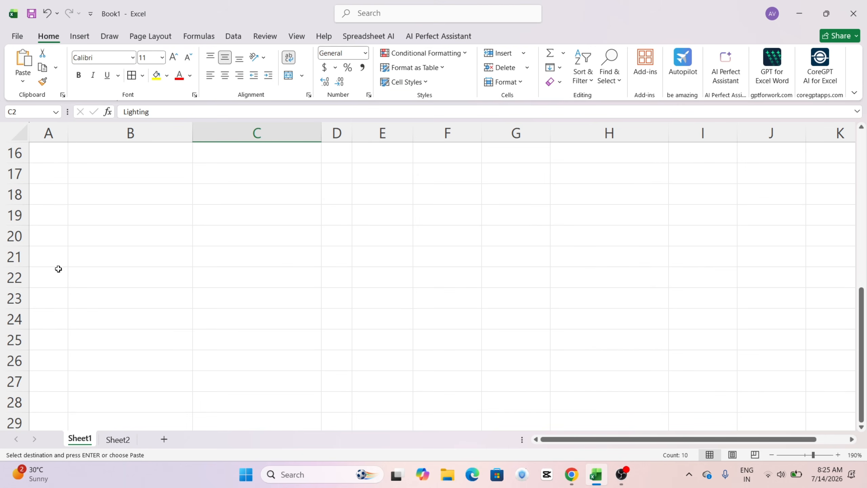
{"action": "left_click", "coordinate": [101, 290]}
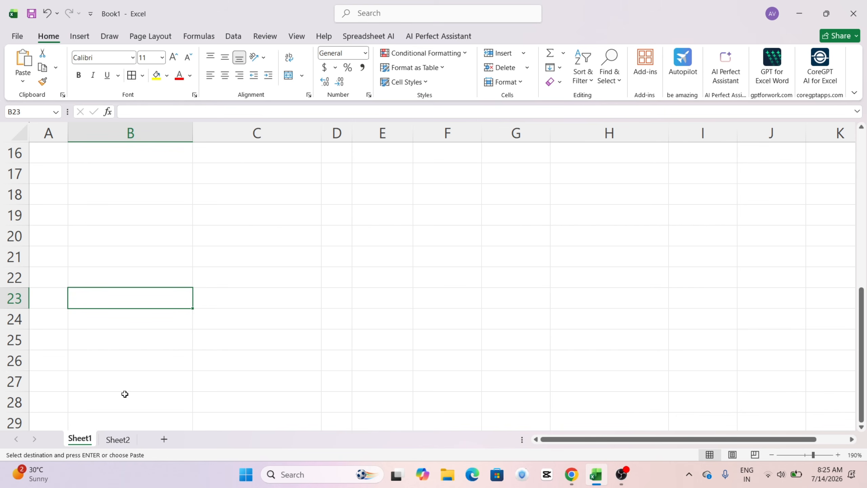
{"action": "left_click", "coordinate": [108, 208]}
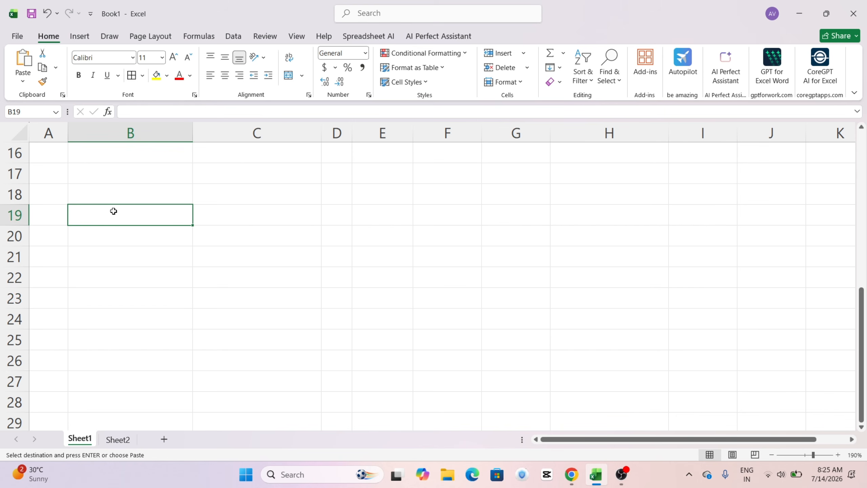
{"action": "key", "text": "ctrl+v"}
{"action": "scroll", "coordinate": [150, 256], "scroll_direction": "down", "scroll_amount": 1}
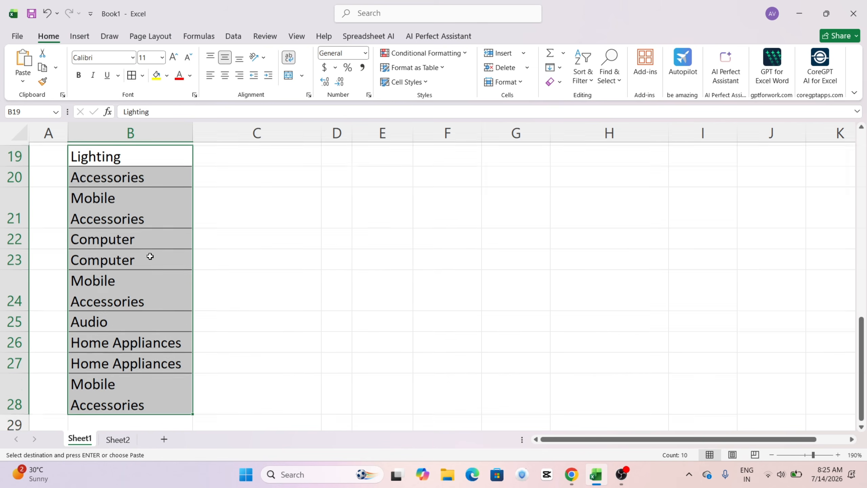
Step: Remove the duplicate values from the pasted category list in B19:B28 using Remove Duplicates on column B
{"action": "left_click", "coordinate": [239, 36]}
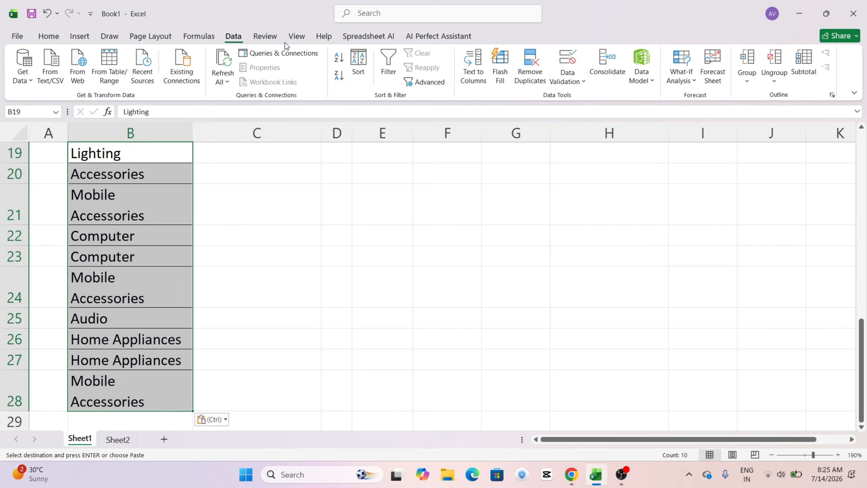
{"action": "left_click", "coordinate": [530, 78]}
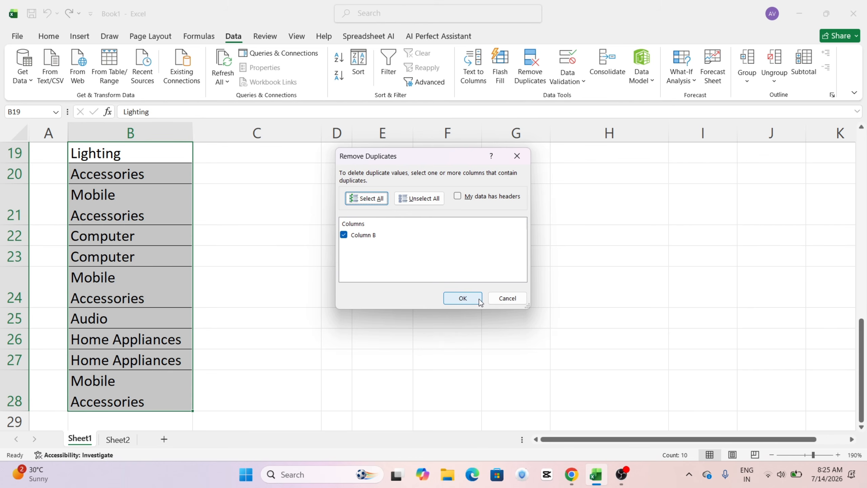
{"action": "left_click", "coordinate": [463, 299]}
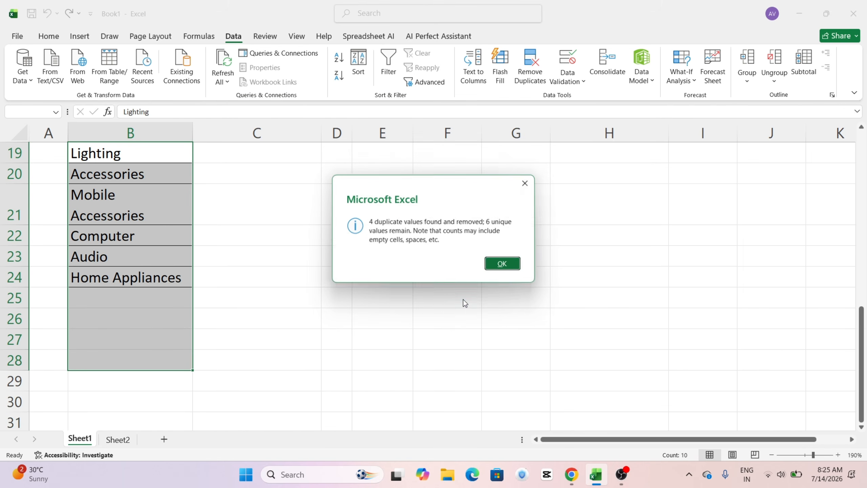
{"action": "left_click", "coordinate": [510, 263]}
{"action": "scroll", "coordinate": [160, 230], "scroll_direction": "up", "scroll_amount": 1}
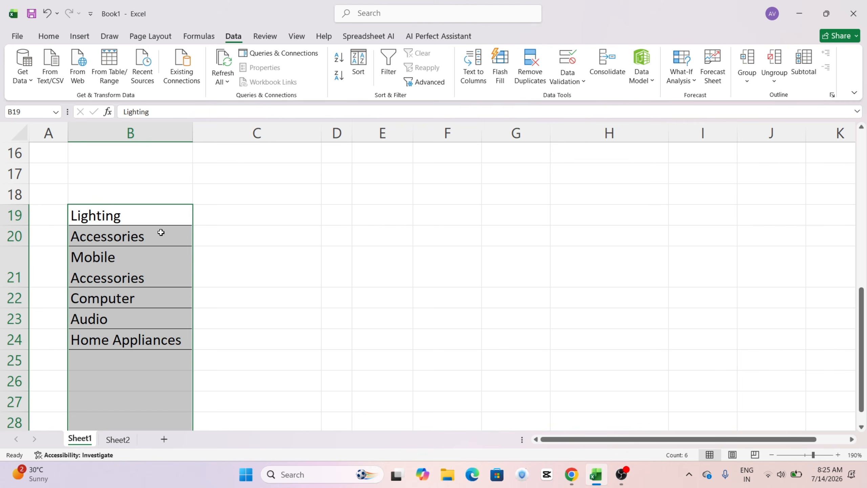
{"action": "left_click", "coordinate": [161, 219]}
{"action": "scroll", "coordinate": [167, 218], "scroll_direction": "up", "scroll_amount": 5}
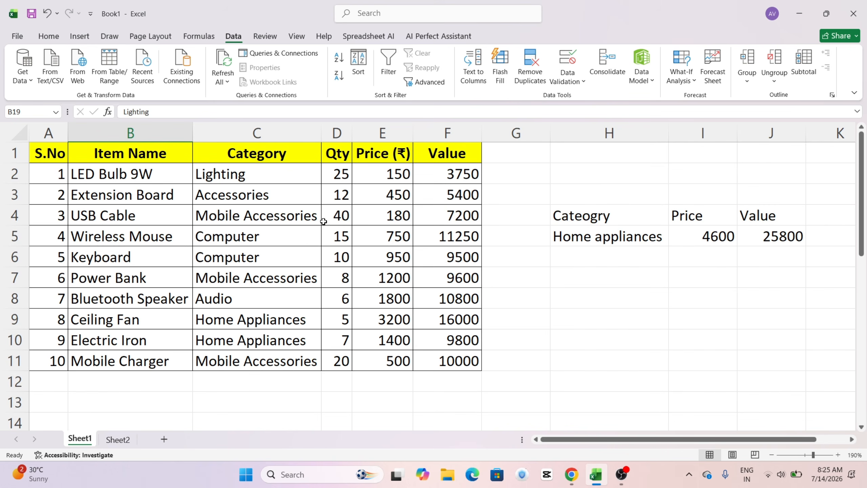
Step: Open Data Validation for the category cell H5 and set the allowed type to List
{"action": "left_click", "coordinate": [622, 236]}
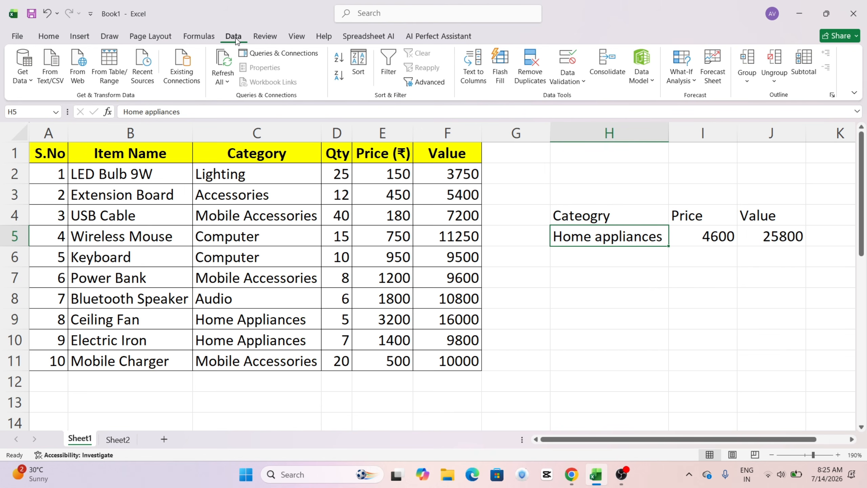
{"action": "key", "text": "super+plus"}
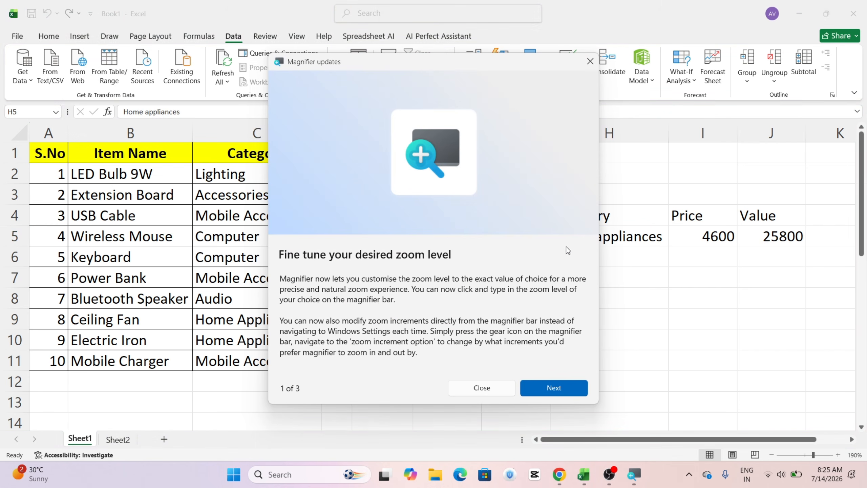
{"action": "left_click", "coordinate": [489, 393]}
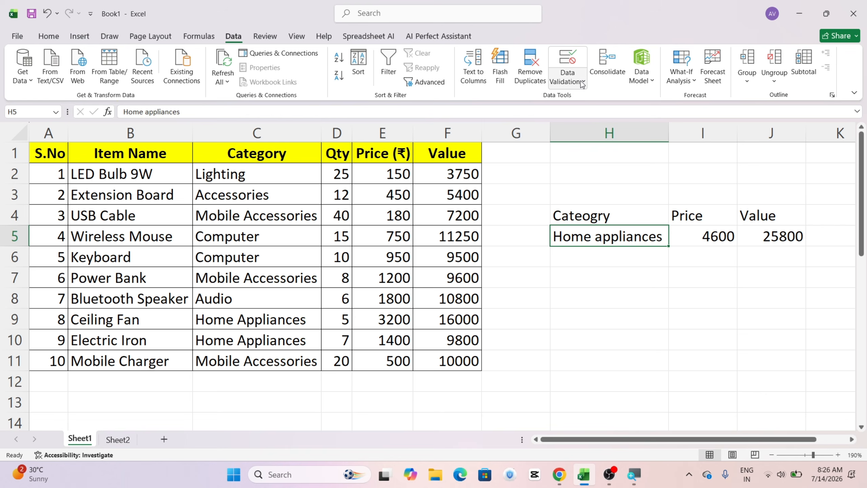
{"action": "left_click", "coordinate": [582, 83]}
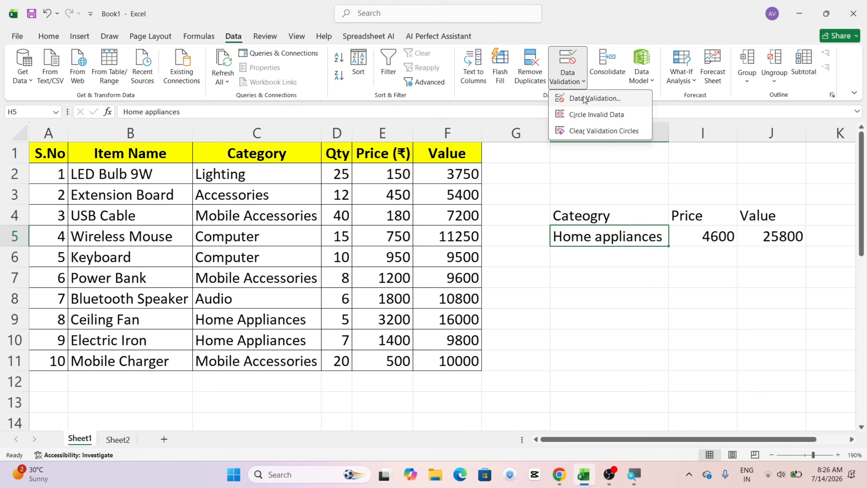
{"action": "left_click", "coordinate": [594, 98]}
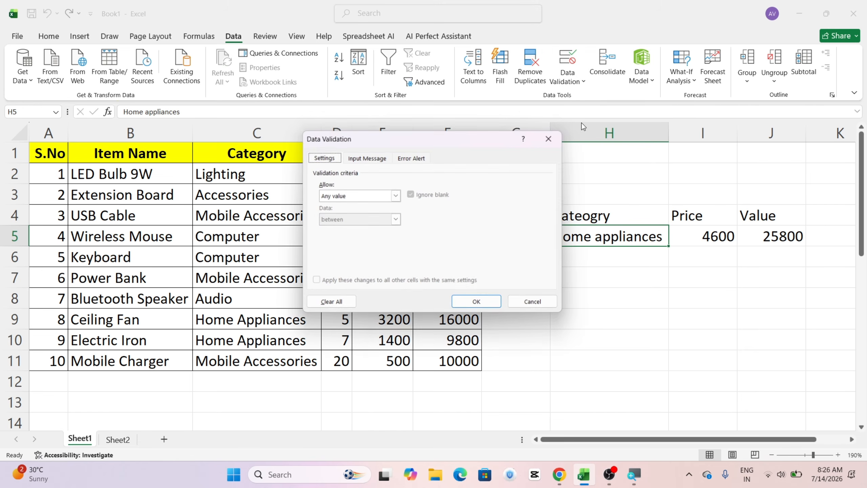
{"action": "left_click", "coordinate": [341, 196]}
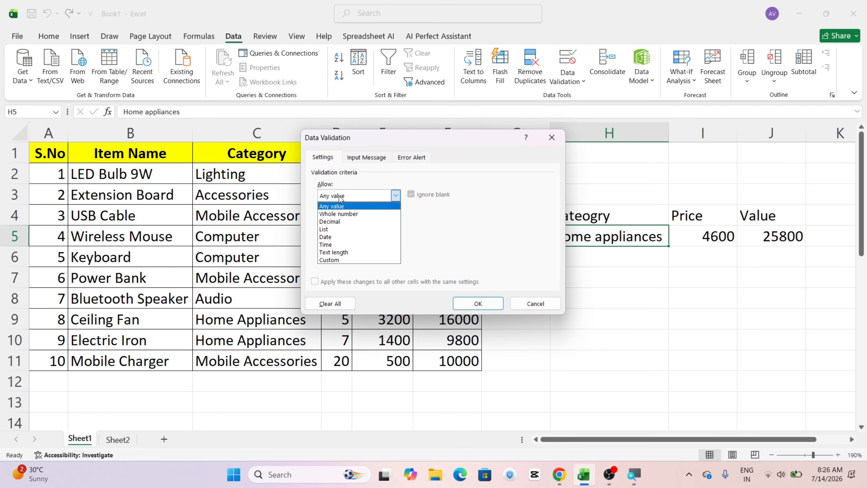
{"action": "left_click", "coordinate": [336, 229]}
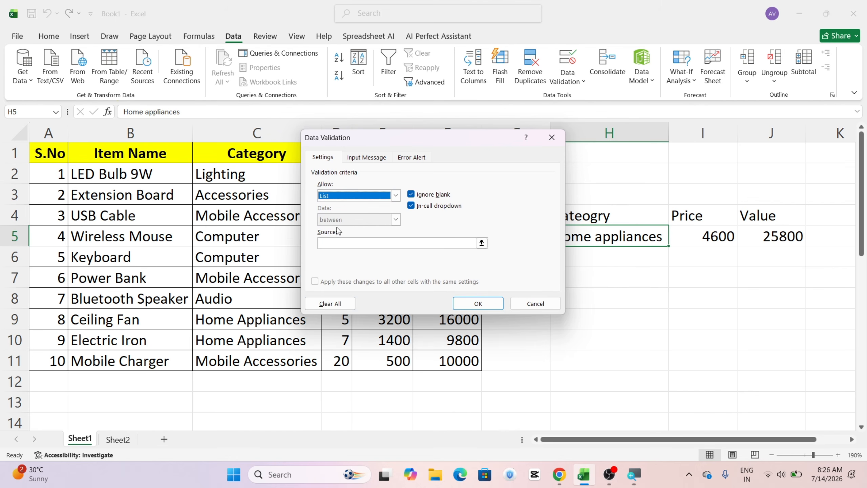
Step: Use the unique categories in B19:B24 as the validation list source for H5 and apply the rule
{"action": "left_click", "coordinate": [328, 243]}
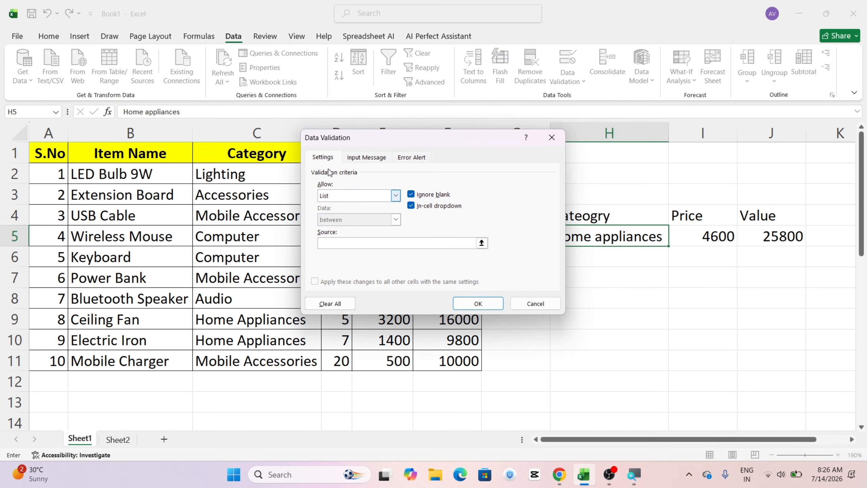
{"action": "scroll", "coordinate": [209, 289], "scroll_direction": "down", "scroll_amount": 1}
{"action": "scroll", "coordinate": [209, 289], "scroll_direction": "down", "scroll_amount": 2}
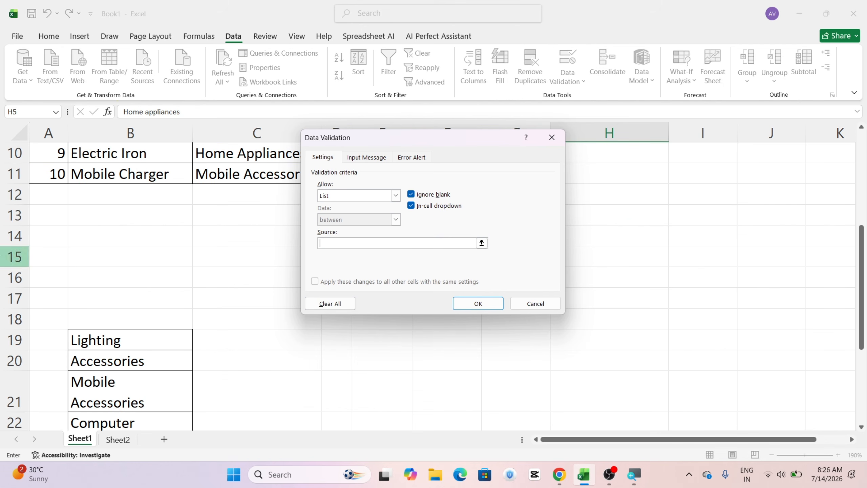
{"action": "scroll", "coordinate": [191, 287], "scroll_direction": "down", "scroll_amount": 2}
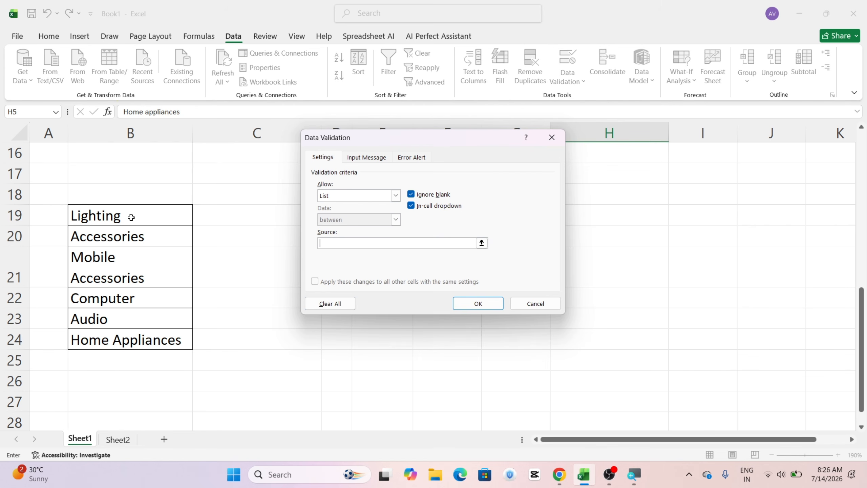
{"action": "scroll", "coordinate": [161, 188], "scroll_direction": "up", "scroll_amount": 5}
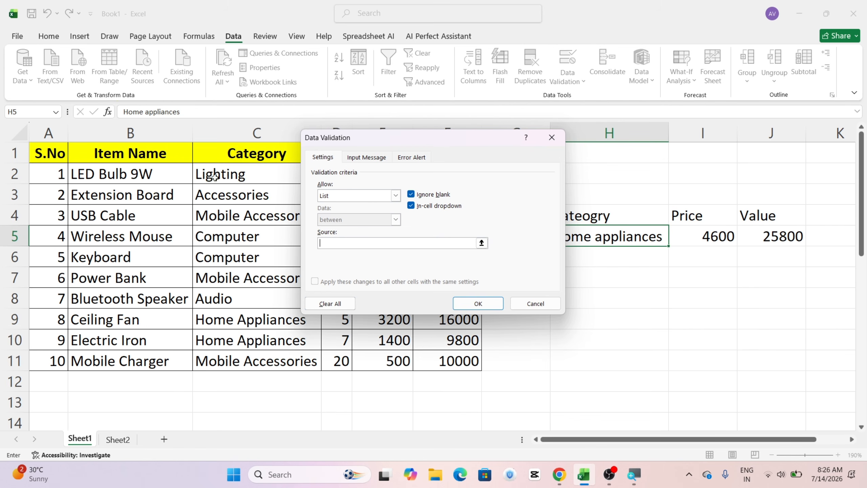
{"action": "scroll", "coordinate": [191, 210], "scroll_direction": "down", "scroll_amount": 5}
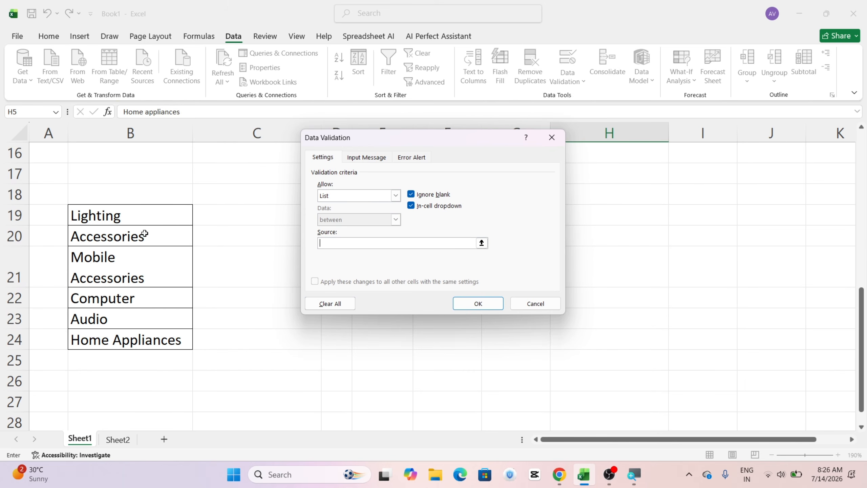
{"action": "left_click_drag", "start_coordinate": [132, 218], "coordinate": [139, 335]}
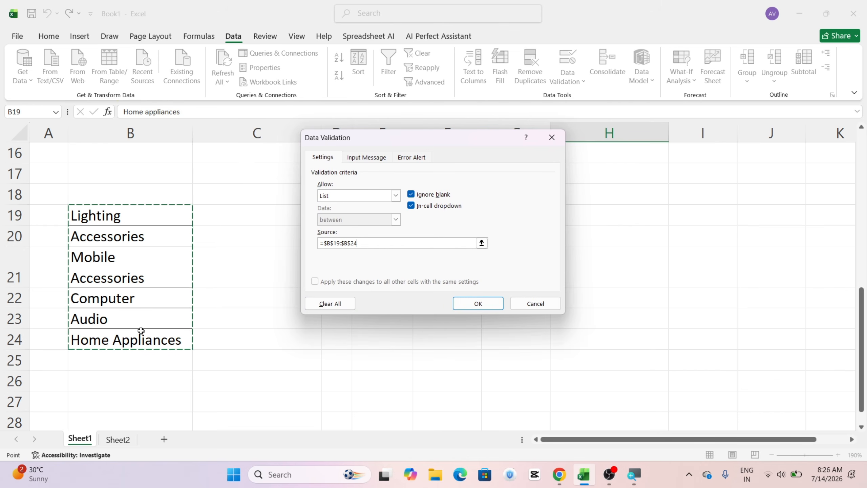
{"action": "left_click", "coordinate": [483, 304]}
{"action": "scroll", "coordinate": [600, 244], "scroll_direction": "up", "scroll_amount": 5}
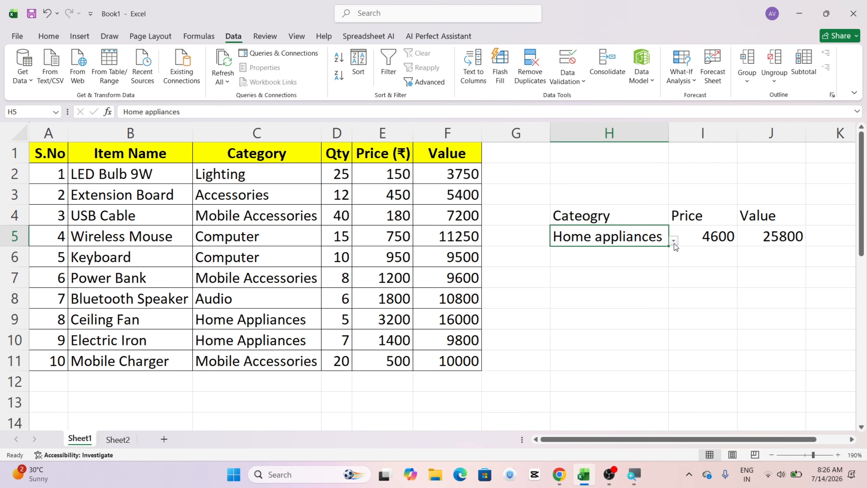
Step: Choose Lighting from the category drop-down list in H5
{"action": "left_click", "coordinate": [674, 241]}
{"action": "left_click", "coordinate": [674, 241]}
{"action": "left_click", "coordinate": [674, 242]}
{"action": "key", "text": "super"}
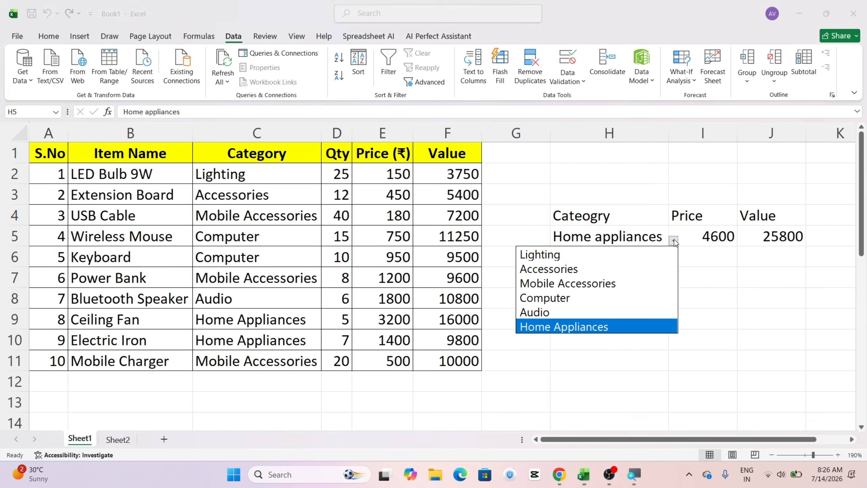
{"action": "key", "text": "super"}
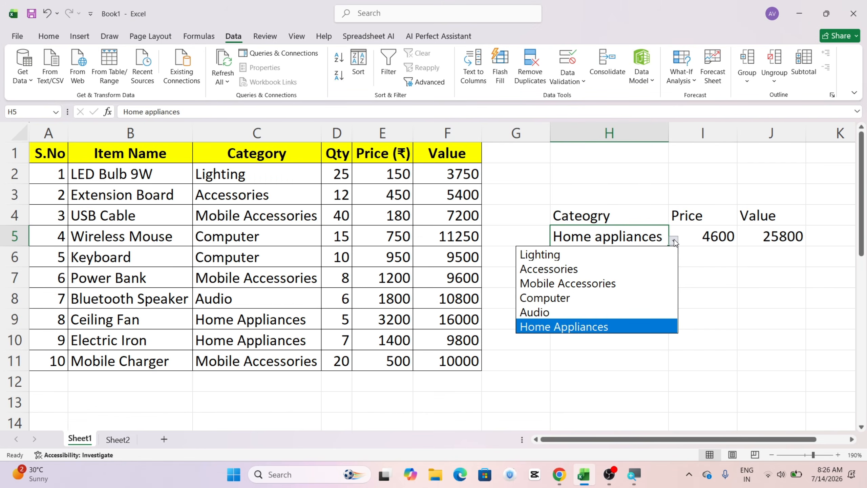
{"action": "key", "text": "super"}
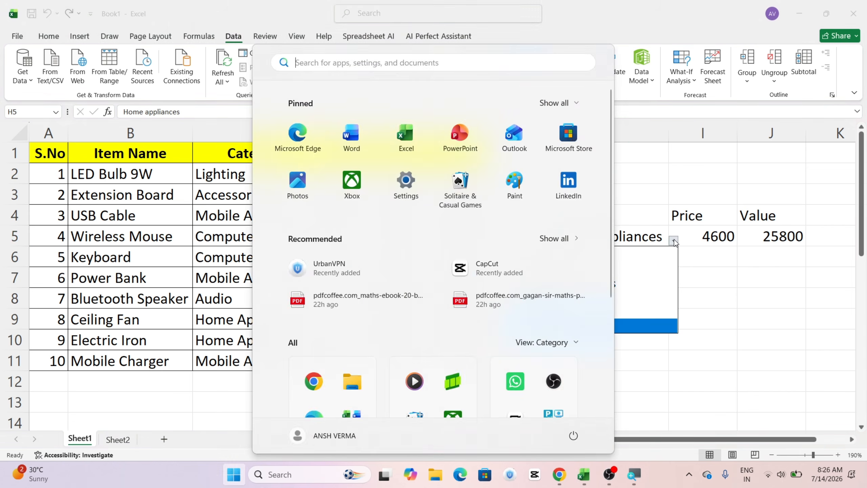
{"action": "key", "text": "super"}
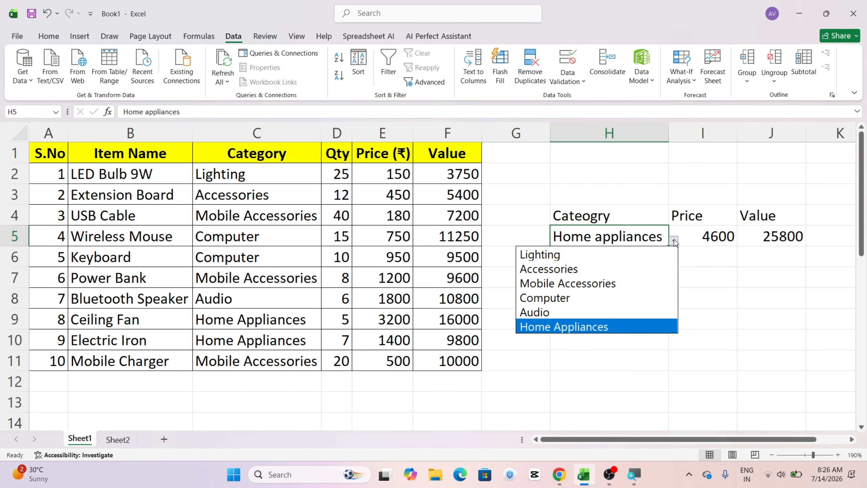
{"action": "left_click", "coordinate": [580, 258]}
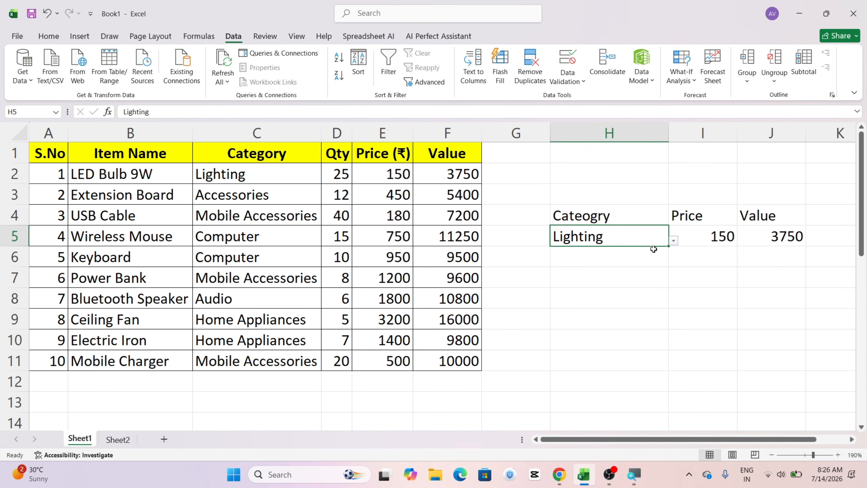
Step: Switch the category in H5 to Computer and after that to Audio using its drop-down list
{"action": "left_click", "coordinate": [673, 241]}
{"action": "left_click", "coordinate": [563, 301]}
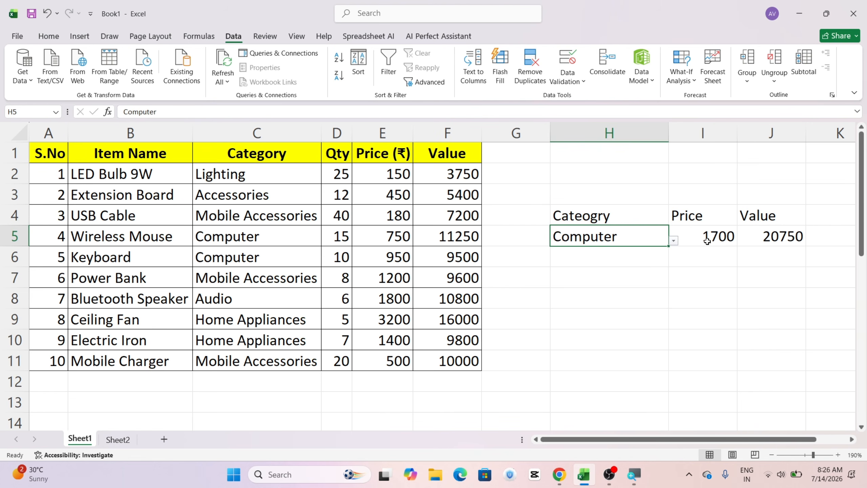
{"action": "left_click", "coordinate": [673, 241]}
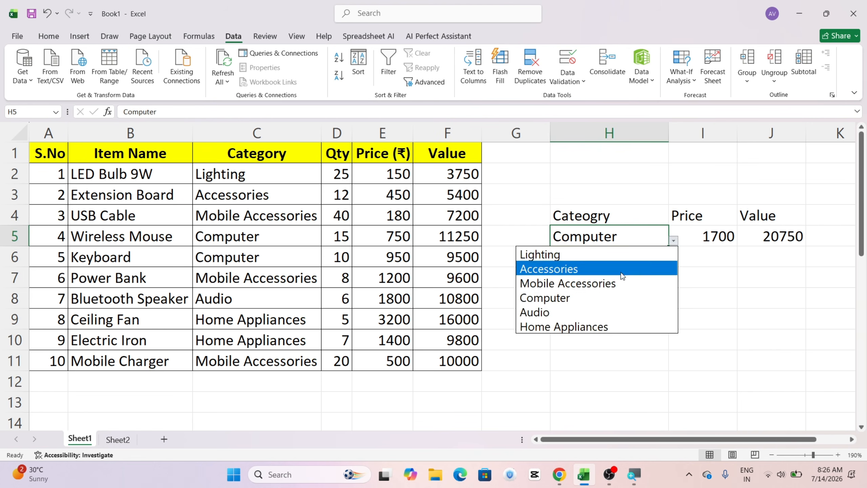
{"action": "left_click", "coordinate": [580, 312]}
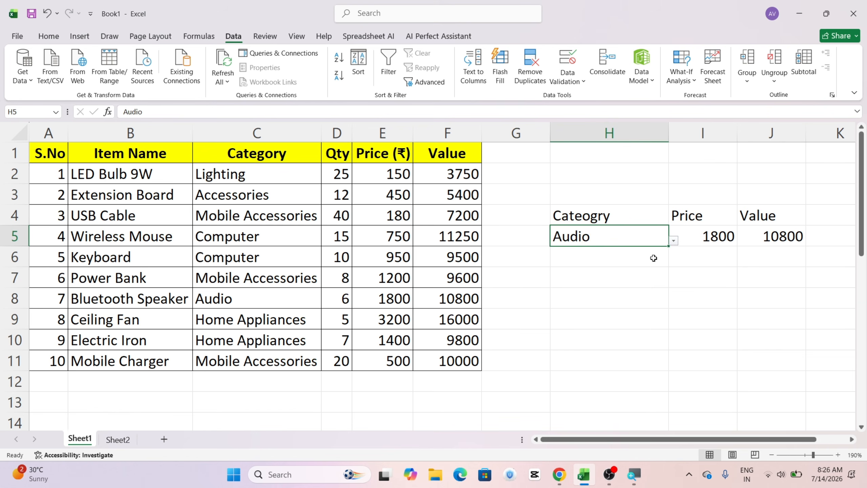
Step: Set the category in H5 to Home Appliances from its drop-down list
{"action": "left_click", "coordinate": [674, 241]}
{"action": "left_click", "coordinate": [598, 327]}
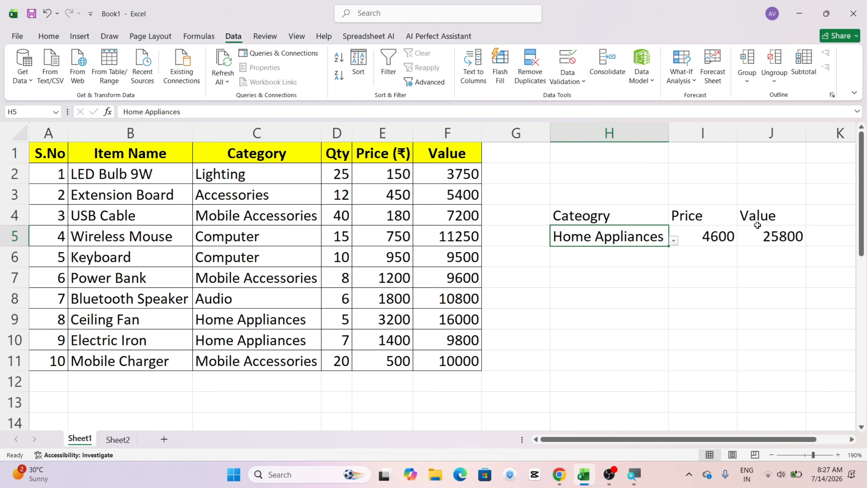
{"action": "left_click", "coordinate": [610, 283]}
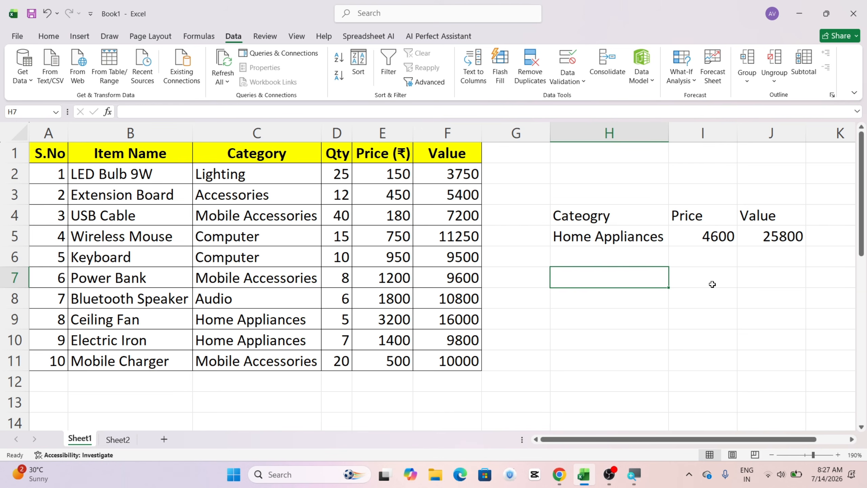
{"action": "left_click", "coordinate": [687, 294]}
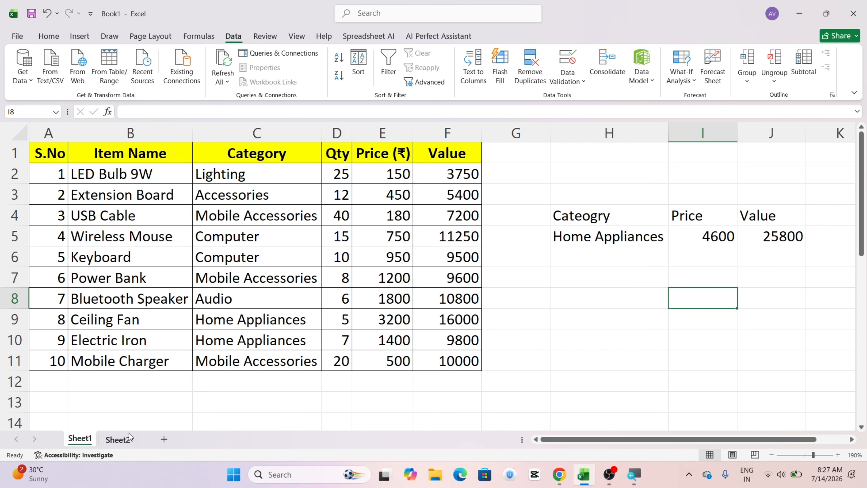
Step: On Sheet2, copy the item names in B2:B11 and paste them into the empty area starting at B25
{"action": "left_click", "coordinate": [118, 440]}
{"action": "left_click", "coordinate": [400, 302]}
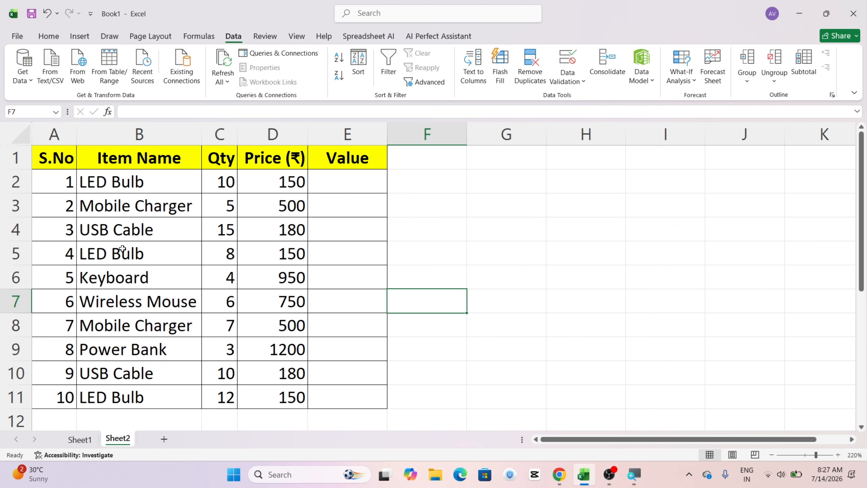
{"action": "left_click", "coordinate": [117, 280]}
{"action": "left_click", "coordinate": [119, 306]}
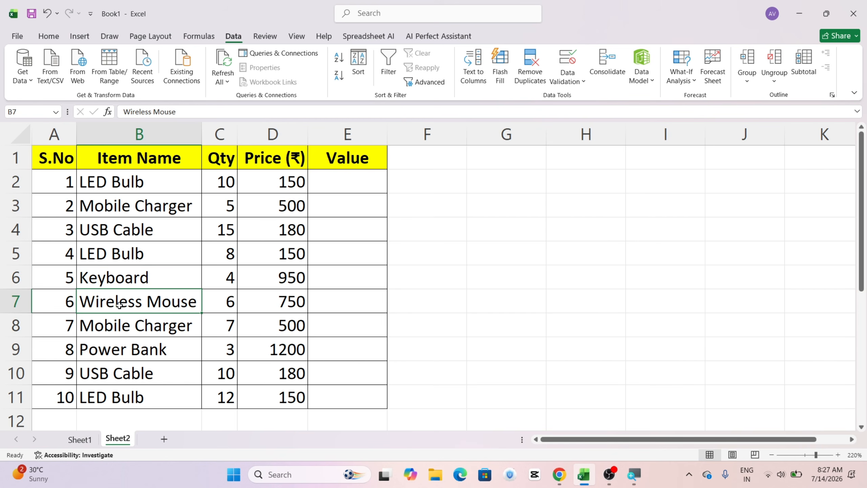
{"action": "left_click", "coordinate": [109, 229]}
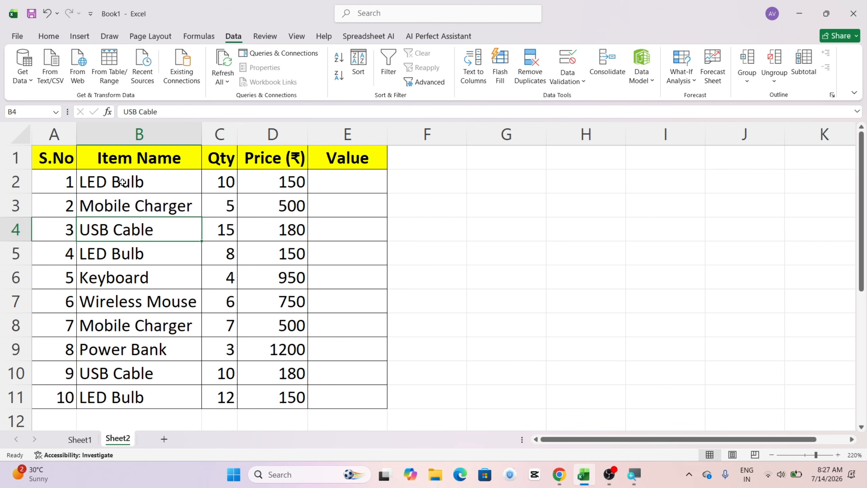
{"action": "left_click_drag", "start_coordinate": [125, 184], "coordinate": [143, 409]}
{"action": "key", "text": "ctrl+c"}
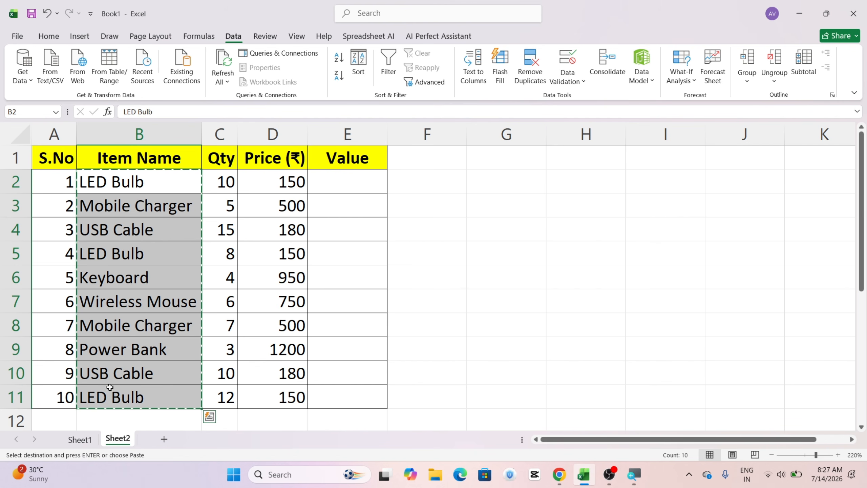
{"action": "scroll", "coordinate": [105, 383], "scroll_direction": "down", "scroll_amount": 7}
{"action": "left_click", "coordinate": [109, 235]}
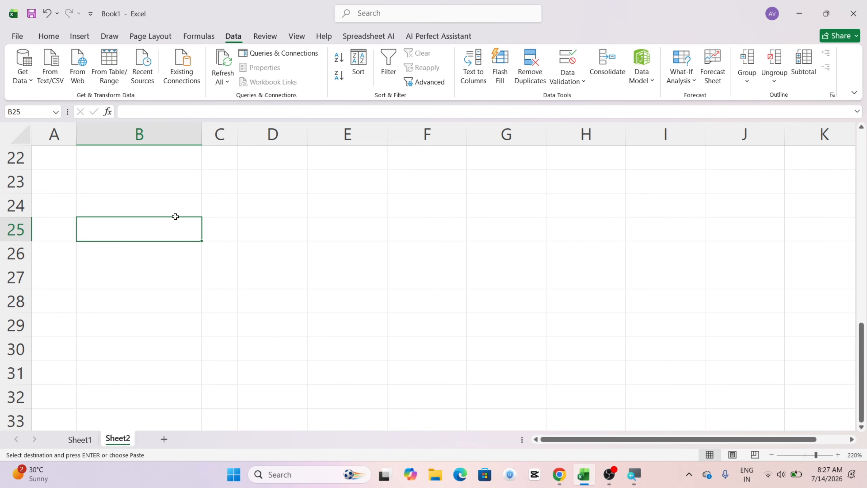
{"action": "key", "text": "ctrl+v"}
Step: Try pasting another copy of the item names from B2:B11 starting at D25, and undo that paste
{"action": "scroll", "coordinate": [174, 225], "scroll_direction": "up", "scroll_amount": 8}
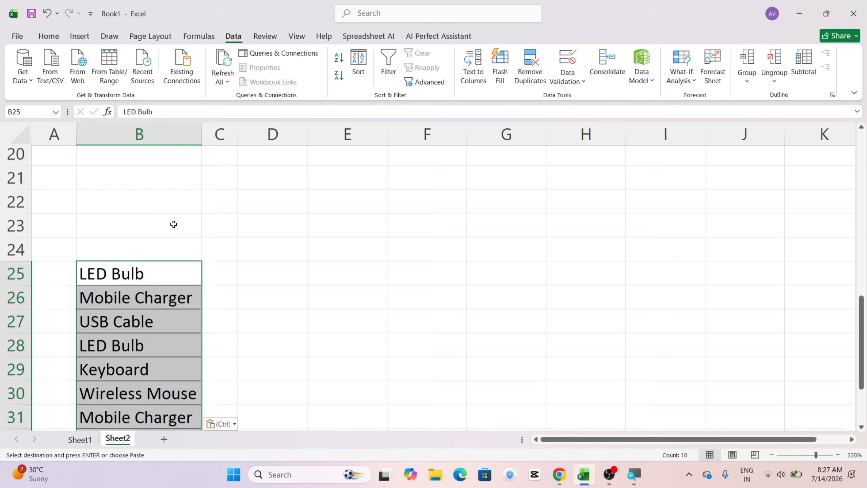
{"action": "left_click_drag", "start_coordinate": [133, 179], "coordinate": [149, 396]}
{"action": "left_click", "coordinate": [49, 36]}
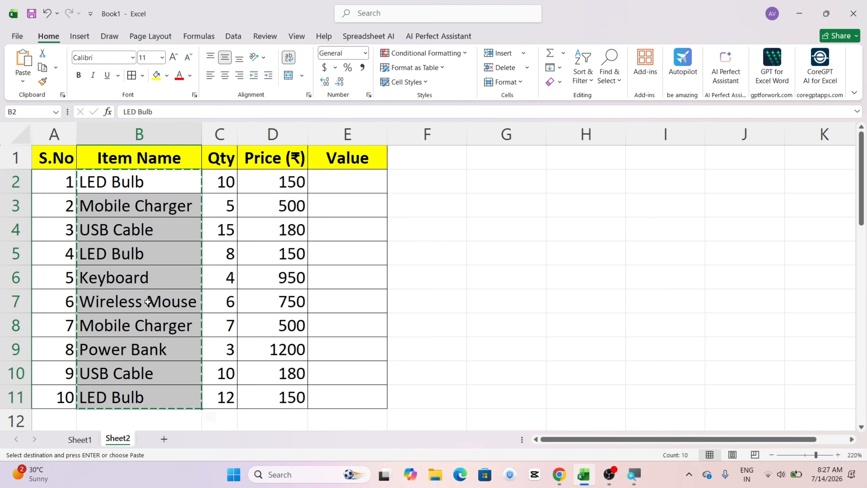
{"action": "scroll", "coordinate": [147, 304], "scroll_direction": "down", "scroll_amount": 8}
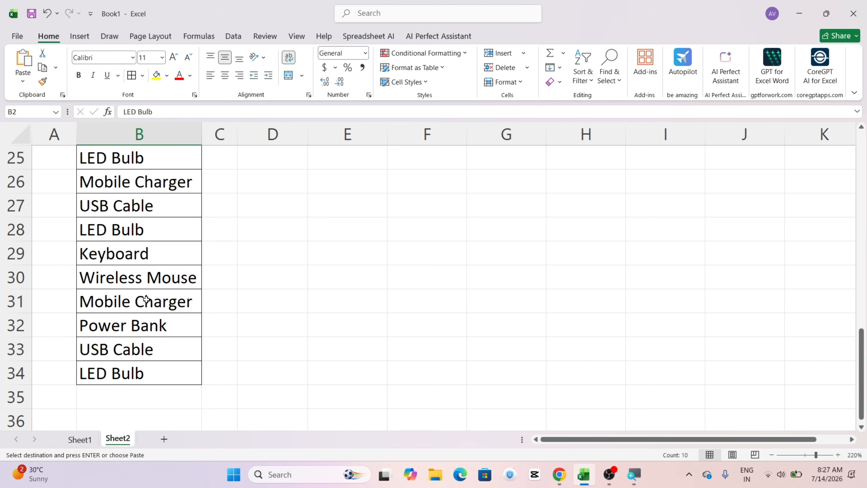
{"action": "scroll", "coordinate": [184, 250], "scroll_direction": "up", "scroll_amount": 1}
{"action": "left_click", "coordinate": [297, 236]}
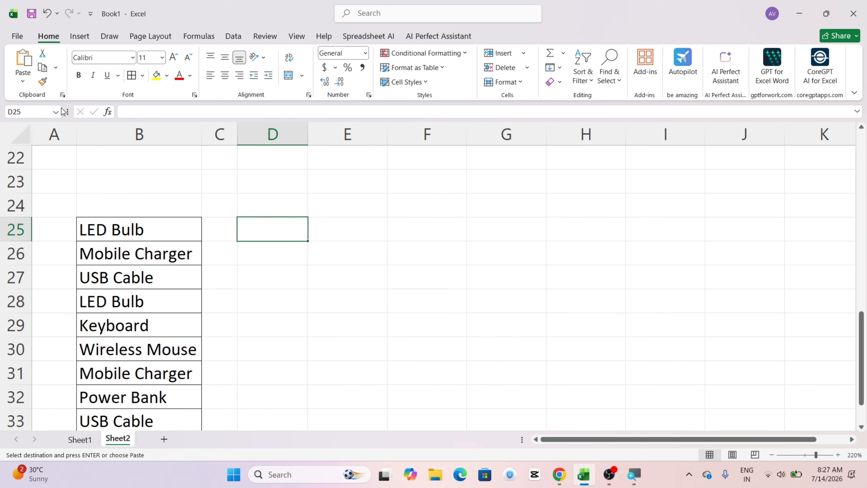
{"action": "left_click", "coordinate": [23, 61]}
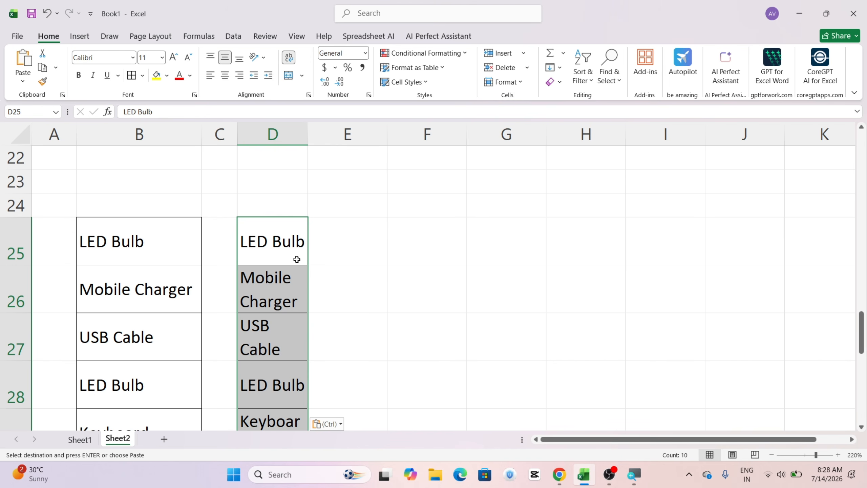
{"action": "key", "text": "ctrl+z"}
{"action": "left_click", "coordinate": [215, 253]}
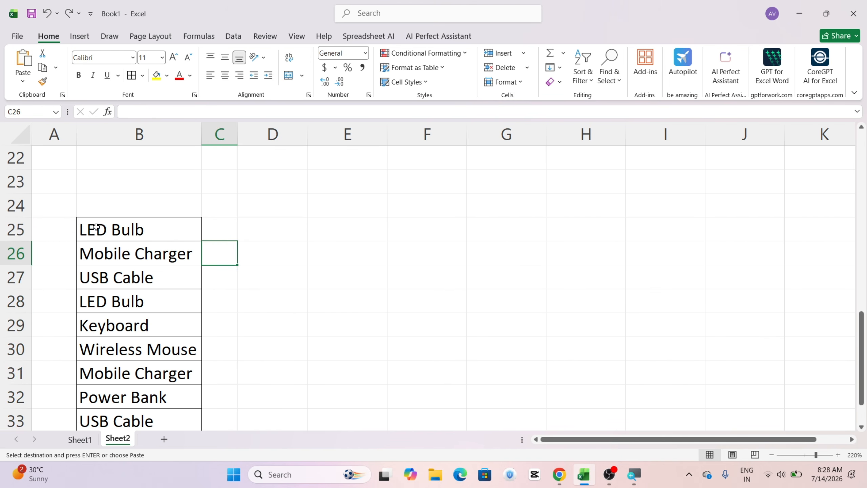
Step: Remove the duplicate values from the pasted item list in B25:B34 using Remove Duplicates on column B
{"action": "scroll", "coordinate": [95, 226], "scroll_direction": "down", "scroll_amount": 1}
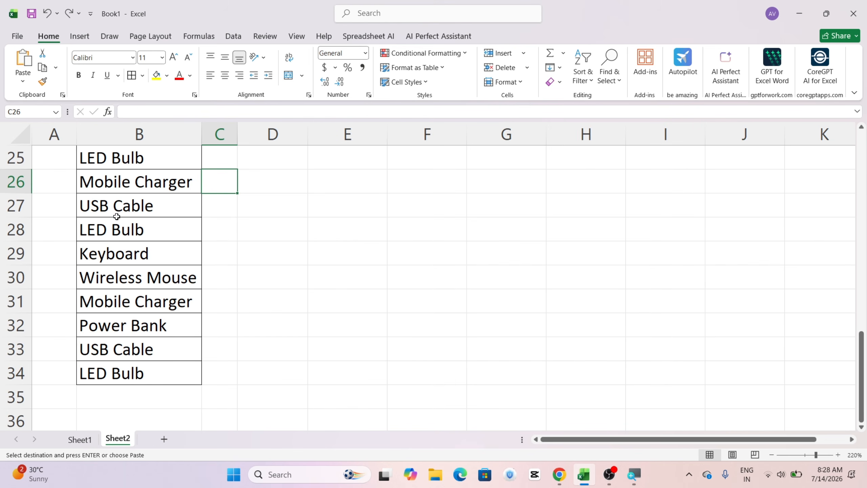
{"action": "scroll", "coordinate": [116, 216], "scroll_direction": "up", "scroll_amount": 2}
{"action": "scroll", "coordinate": [116, 217], "scroll_direction": "down", "scroll_amount": 2}
{"action": "left_click_drag", "start_coordinate": [138, 158], "coordinate": [155, 367]}
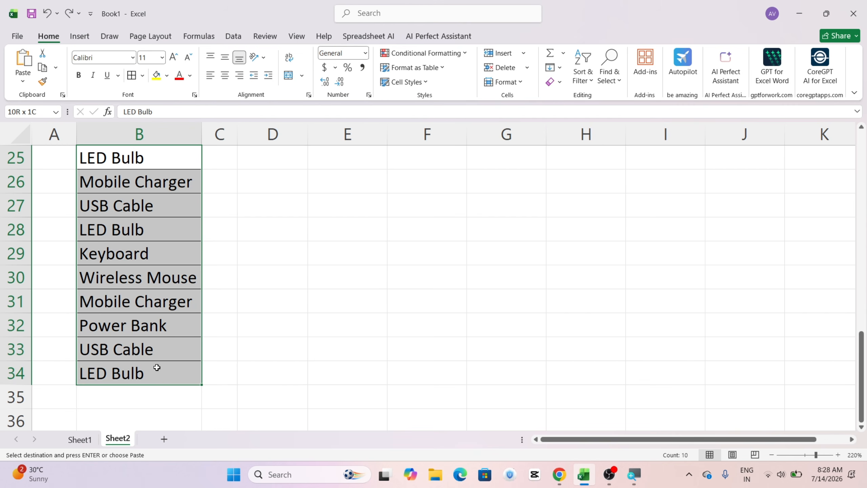
{"action": "key", "text": "ctrl+v"}
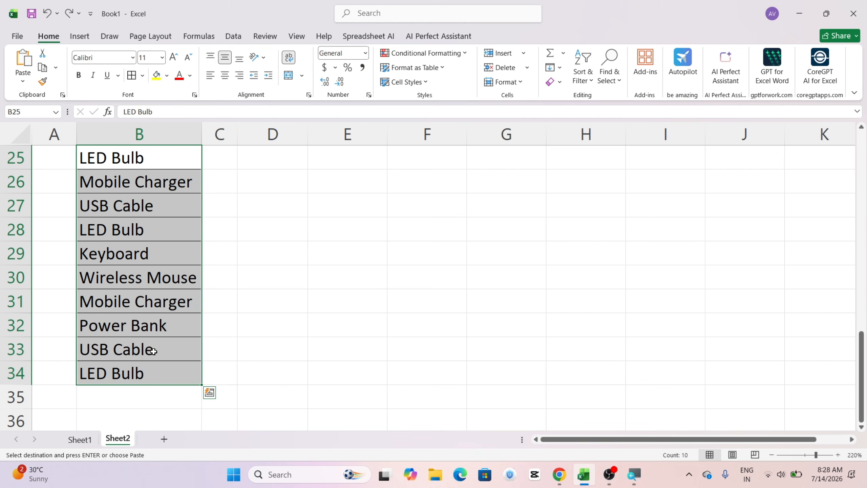
{"action": "left_click", "coordinate": [231, 39]}
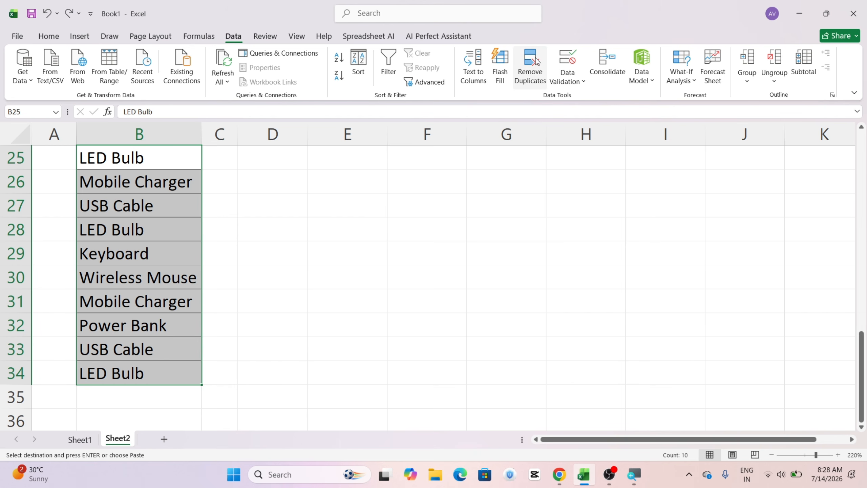
{"action": "left_click", "coordinate": [530, 67]}
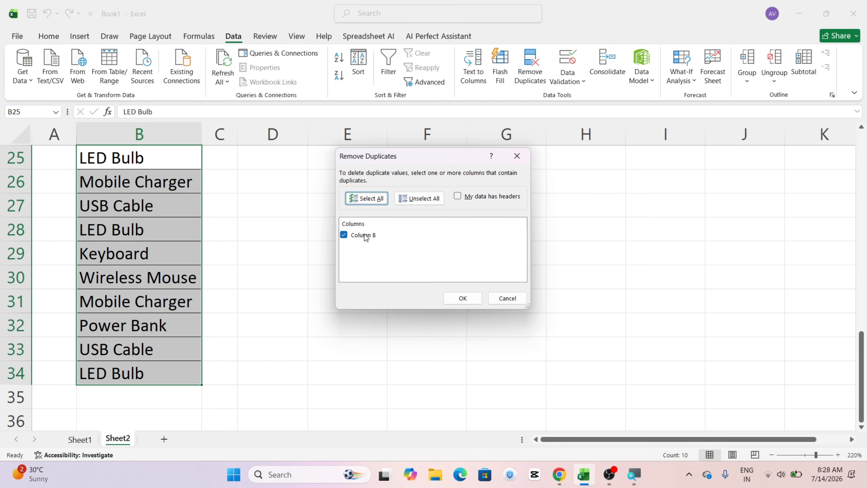
{"action": "left_click", "coordinate": [462, 298]}
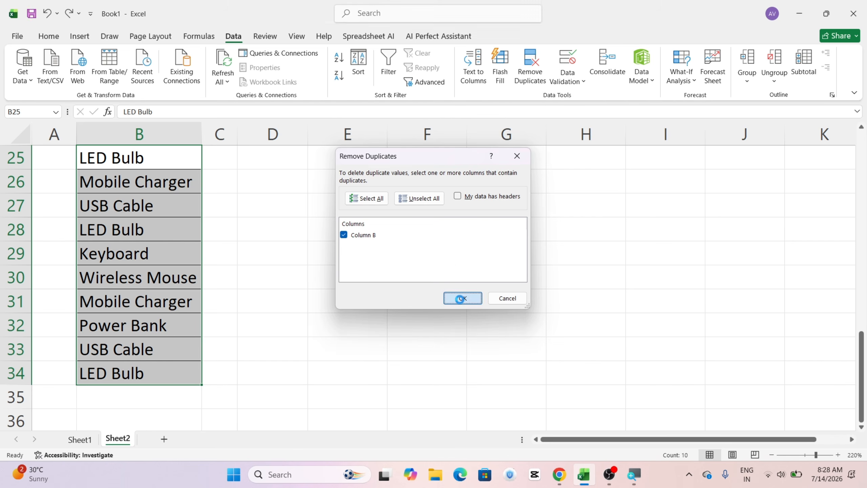
{"action": "left_click", "coordinate": [503, 265]}
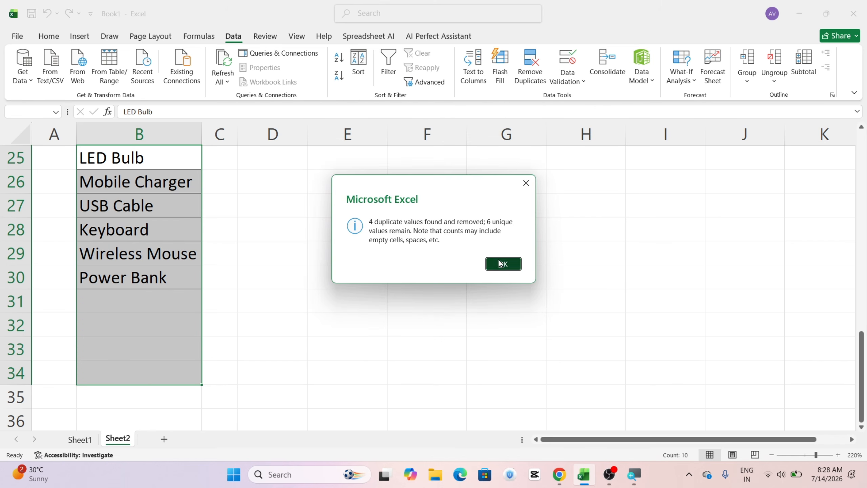
{"action": "scroll", "coordinate": [386, 262], "scroll_direction": "up", "scroll_amount": 4}
{"action": "scroll", "coordinate": [386, 262], "scroll_direction": "up", "scroll_amount": 4}
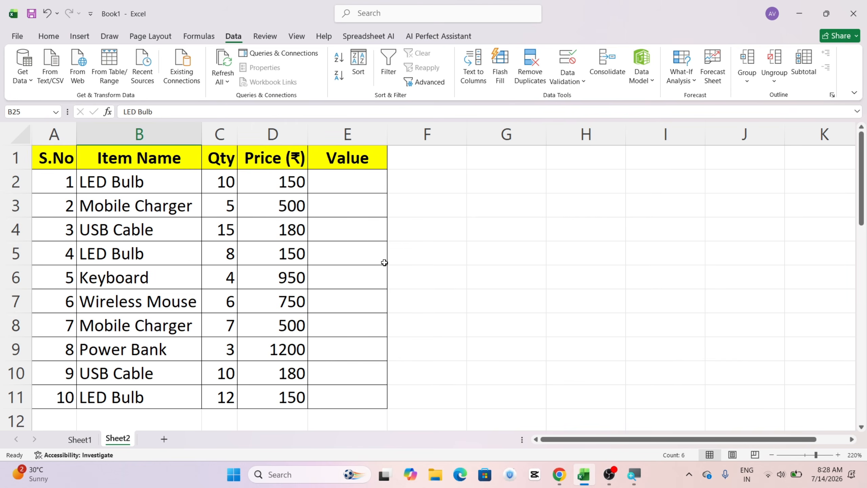
{"action": "scroll", "coordinate": [385, 262], "scroll_direction": "down", "scroll_amount": 9}
{"action": "scroll", "coordinate": [213, 254], "scroll_direction": "up", "scroll_amount": 2}
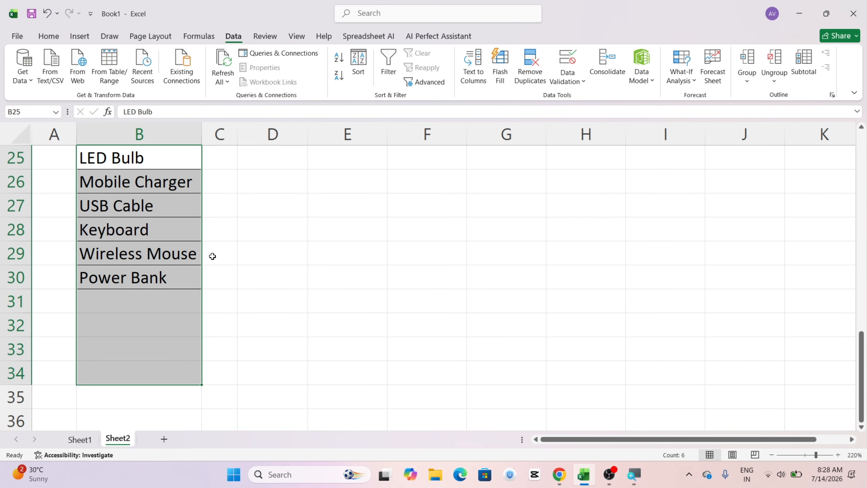
{"action": "left_click", "coordinate": [162, 252]}
Step: Enter the headers Item Name, Price and Value in cells G3, H3 and I3 of Sheet2
{"action": "scroll", "coordinate": [188, 237], "scroll_direction": "up", "scroll_amount": 7}
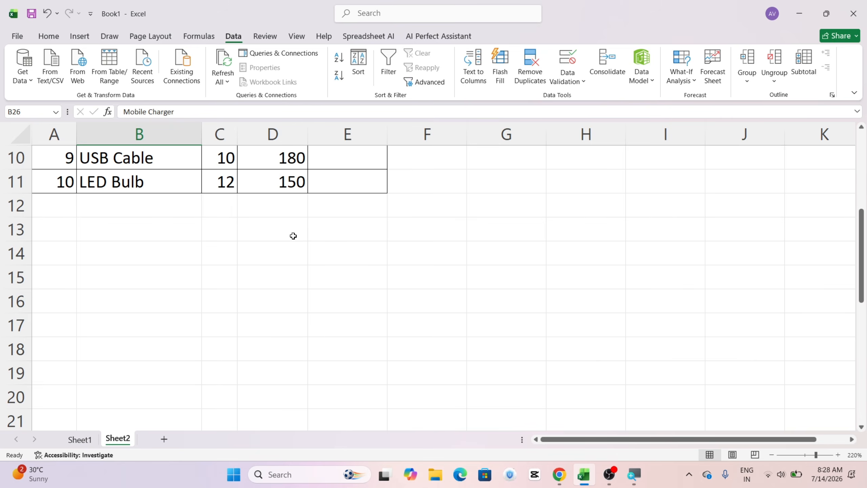
{"action": "left_click", "coordinate": [525, 210]}
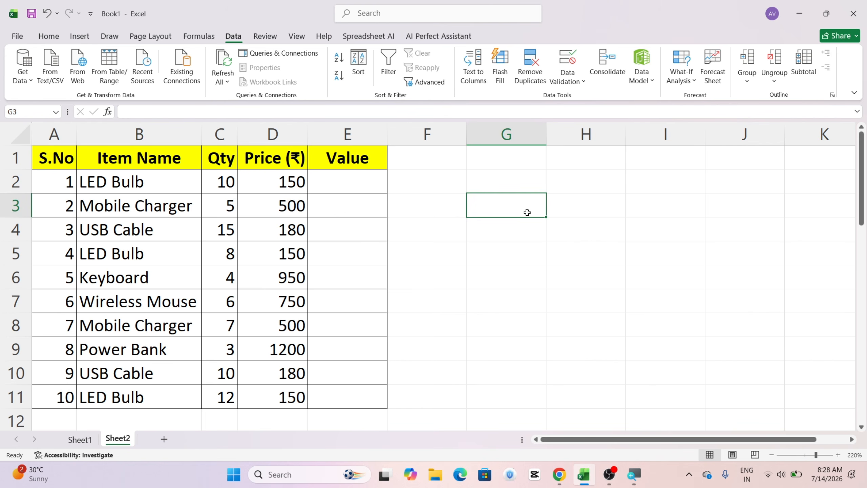
{"action": "type", "text": "Item Name"}
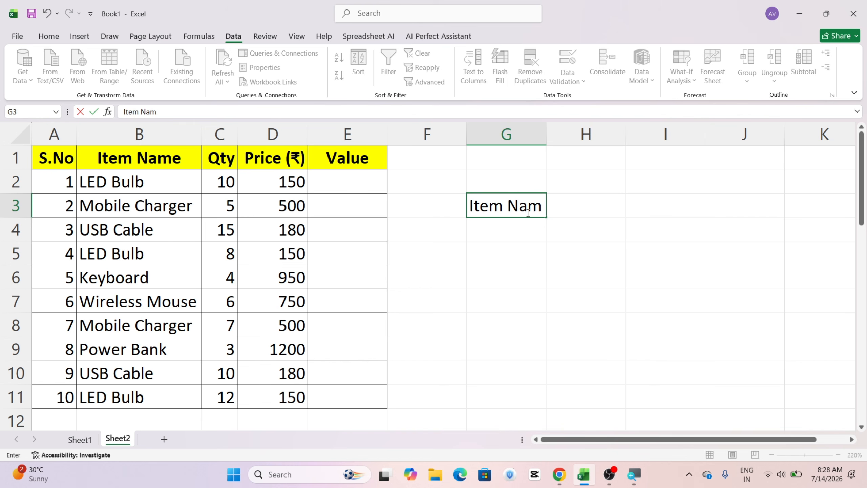
{"action": "key", "text": "Tab"}
{"action": "type", "text": "Price"}
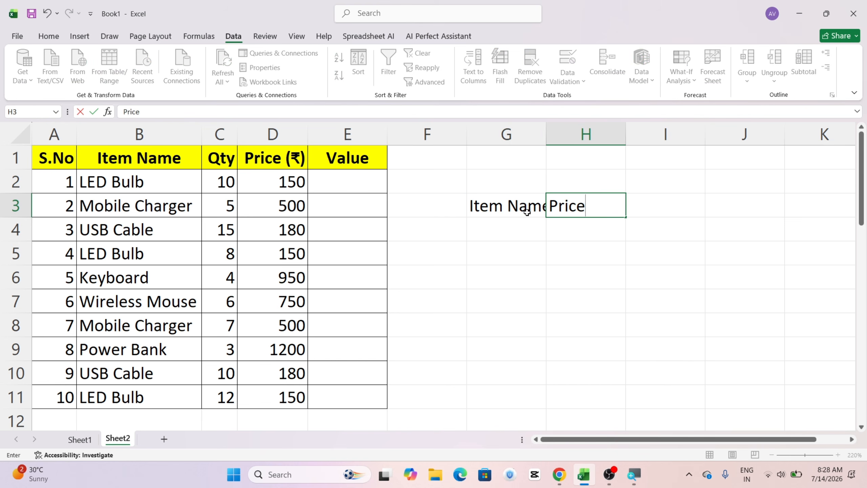
{"action": "key", "text": "Tab"}
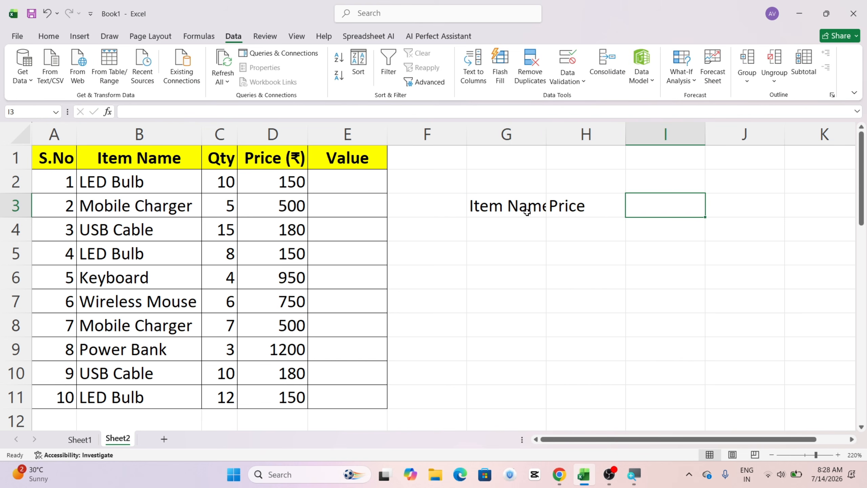
{"action": "type", "text": "Value"}
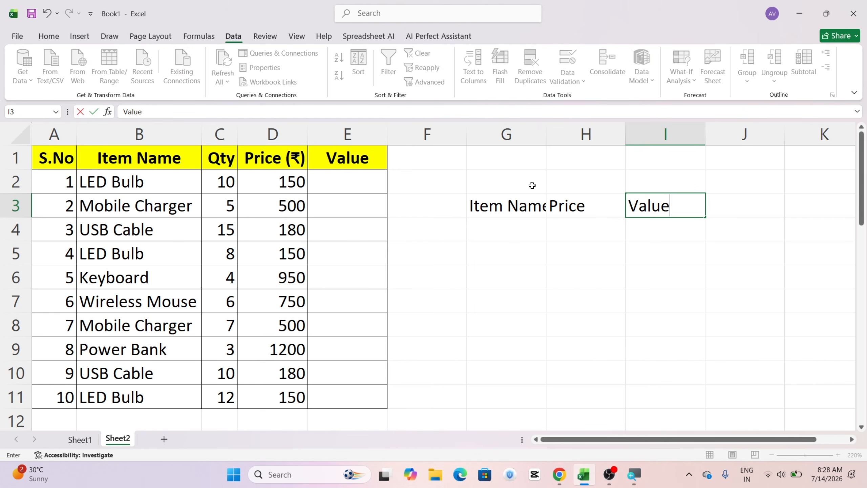
Step: Widen column G slightly so the Item Name header fits in its cell
{"action": "left_click", "coordinate": [548, 138]}
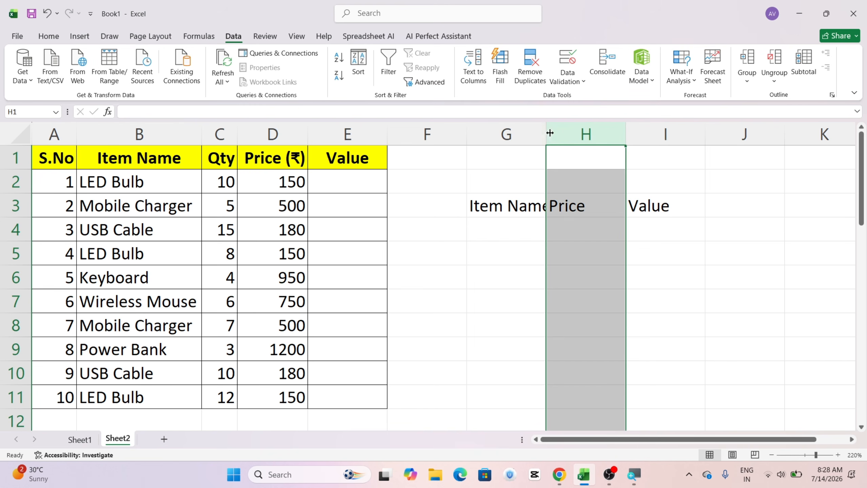
{"action": "left_click_drag", "start_coordinate": [548, 133], "coordinate": [557, 133]}
{"action": "left_click", "coordinate": [591, 250]}
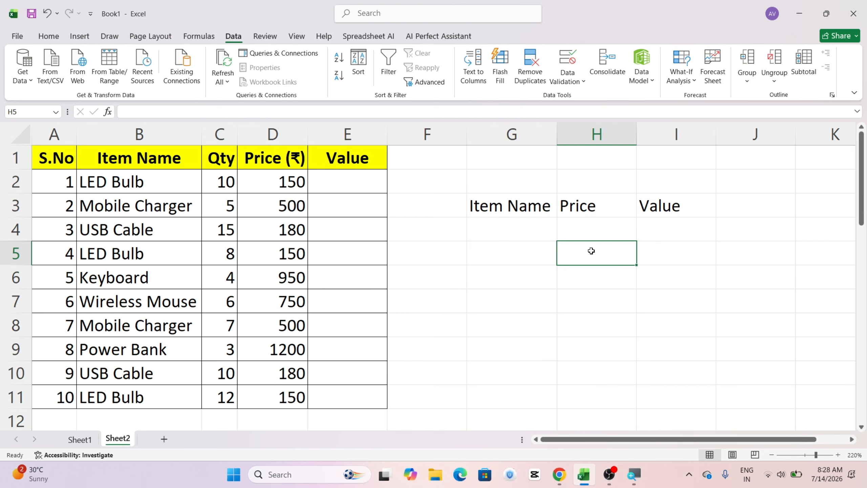
Step: Fill the summary header cells G3:I3 with yellow
{"action": "left_click", "coordinate": [514, 247]}
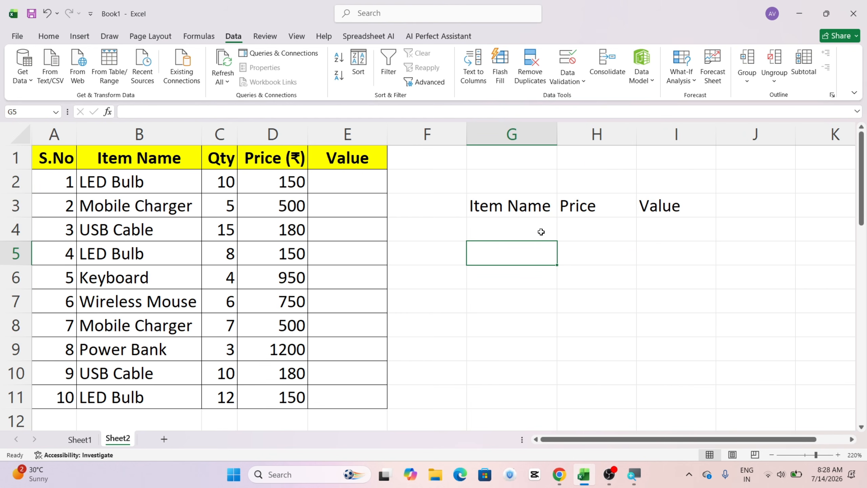
{"action": "left_click", "coordinate": [525, 226]}
{"action": "left_click_drag", "start_coordinate": [516, 205], "coordinate": [665, 205]}
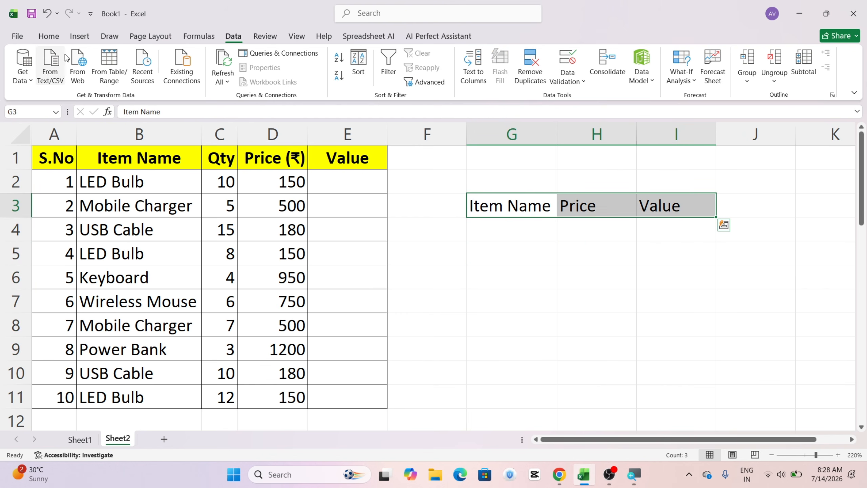
{"action": "left_click", "coordinate": [54, 37]}
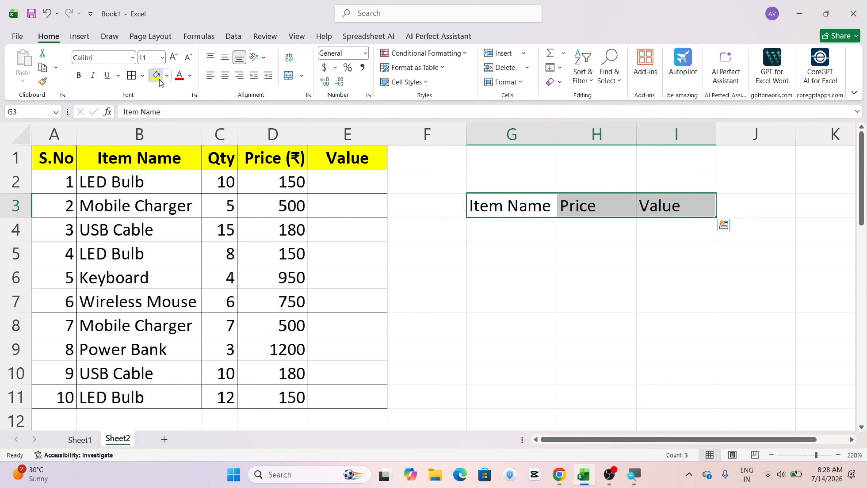
{"action": "left_click", "coordinate": [157, 74]}
{"action": "left_click", "coordinate": [511, 225]}
{"action": "left_click", "coordinate": [602, 227]}
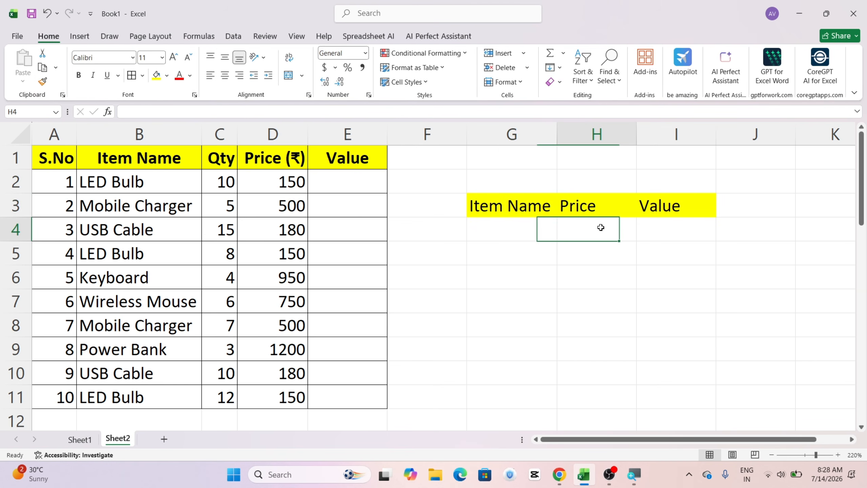
Step: Apply borders to all cells of the summary table G3:I4
{"action": "left_click", "coordinate": [505, 204]}
{"action": "left_click_drag", "start_coordinate": [505, 205], "coordinate": [639, 223]}
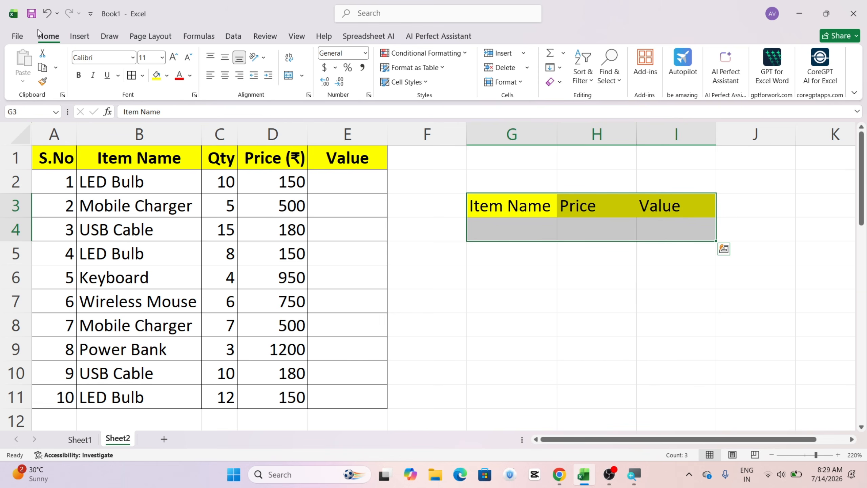
{"action": "left_click", "coordinate": [133, 76]}
{"action": "left_click", "coordinate": [602, 245]}
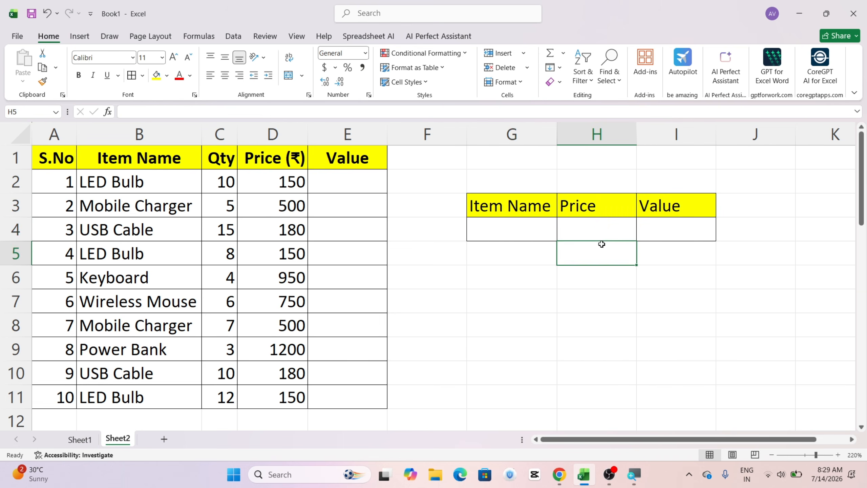
{"action": "left_click", "coordinate": [604, 232]}
Step: Add a List data validation to G4 with the unique item names in =$B$25:$B$30 as its source
{"action": "left_click", "coordinate": [528, 222]}
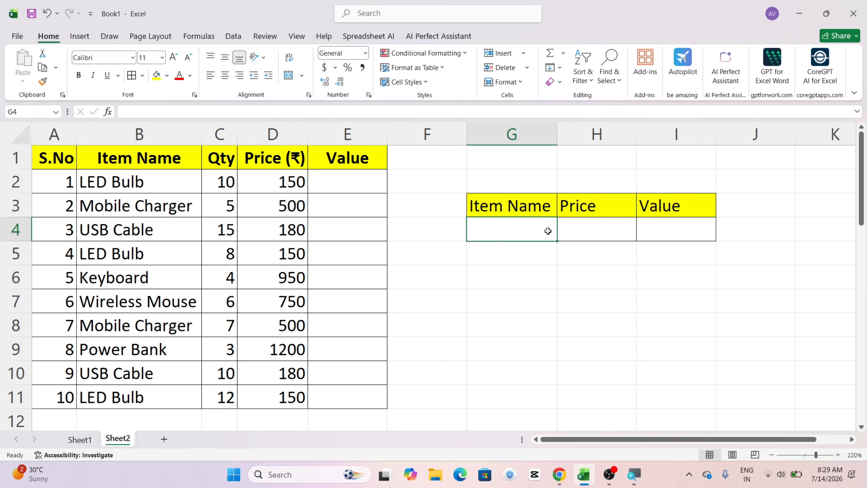
{"action": "left_click", "coordinate": [234, 37]}
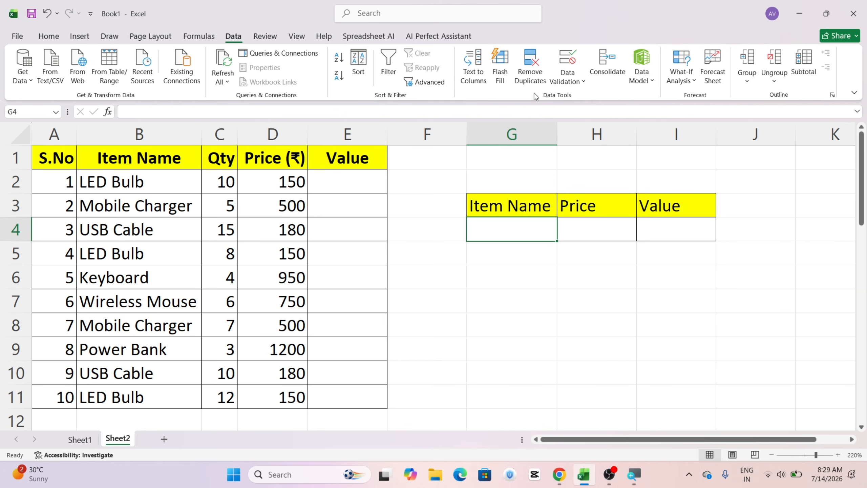
{"action": "left_click", "coordinate": [568, 85]}
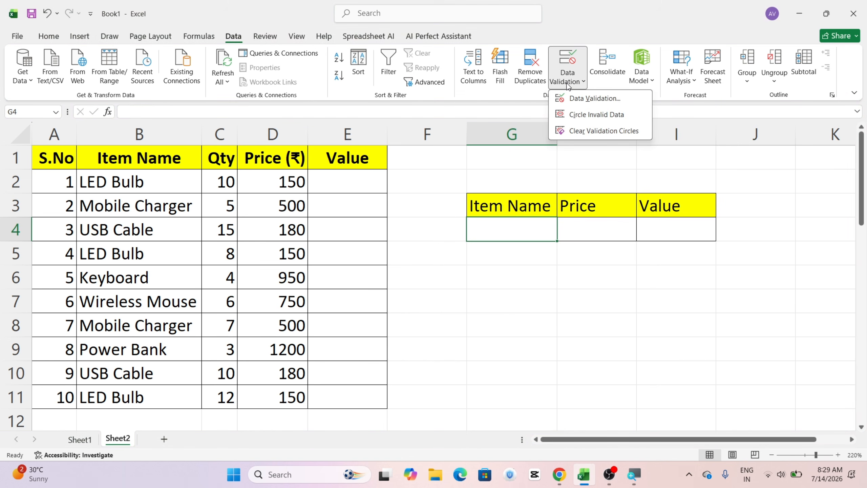
{"action": "left_click", "coordinate": [584, 99]}
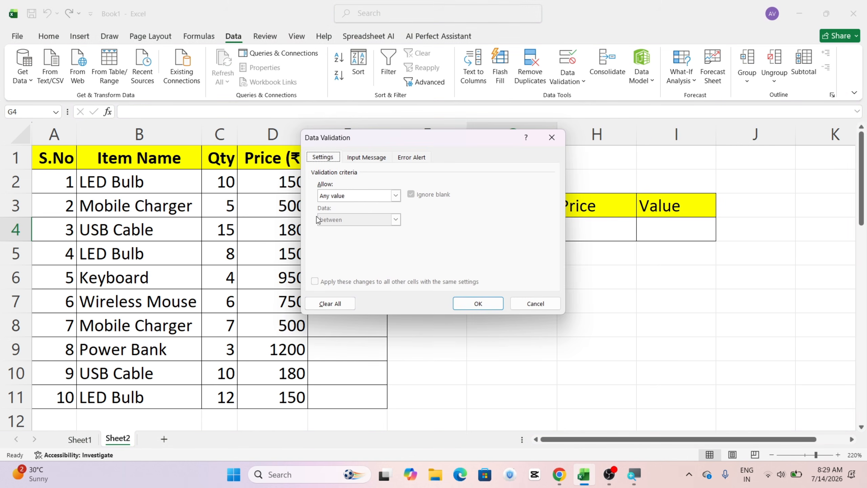
{"action": "left_click", "coordinate": [395, 195]}
{"action": "left_click", "coordinate": [337, 232]}
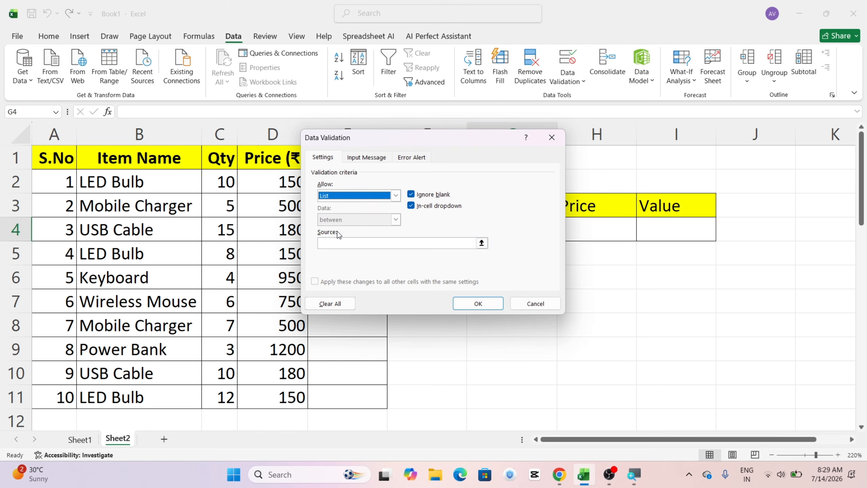
{"action": "key", "text": "Tab"}
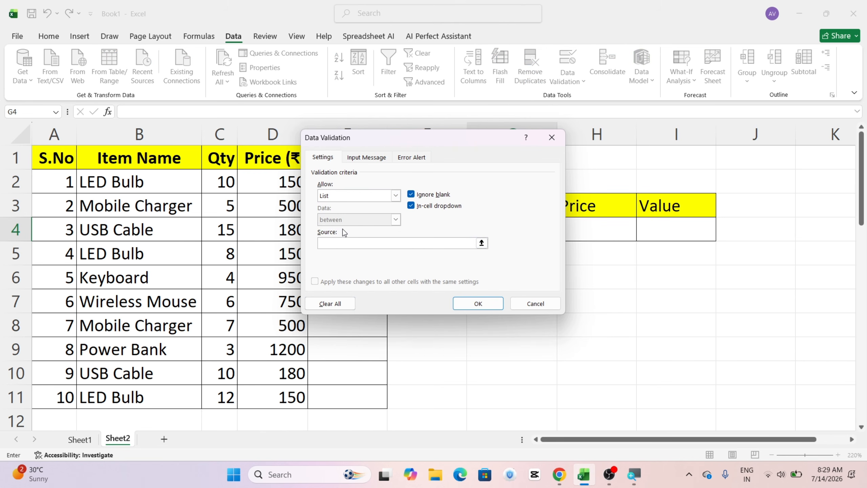
{"action": "scroll", "coordinate": [150, 297], "scroll_direction": "down", "scroll_amount": 6}
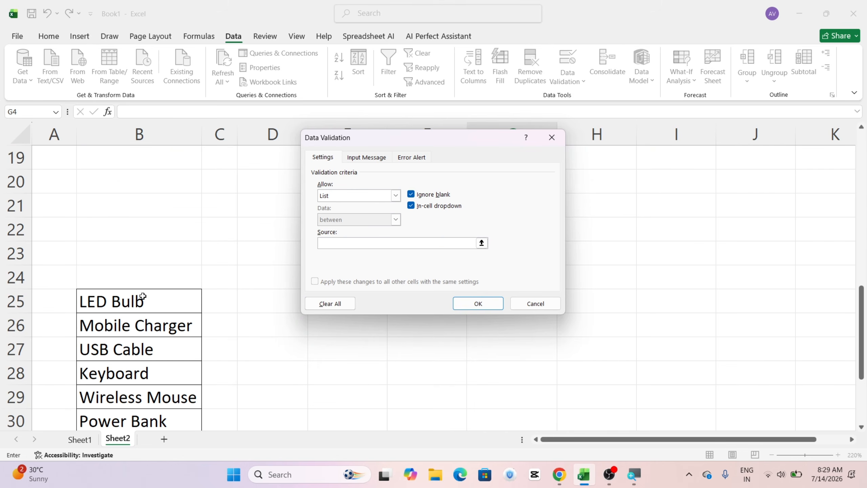
{"action": "left_click_drag", "start_coordinate": [143, 296], "coordinate": [173, 379]}
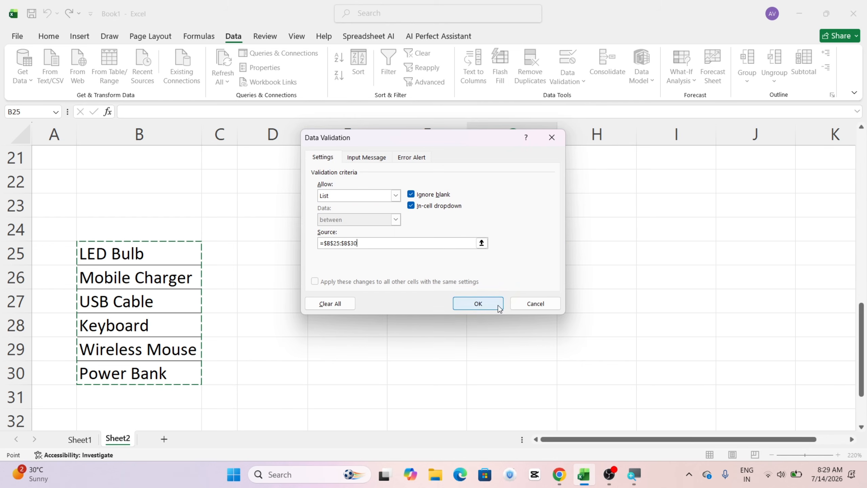
{"action": "left_click", "coordinate": [478, 303]}
{"action": "scroll", "coordinate": [486, 254], "scroll_direction": "up", "scroll_amount": 7}
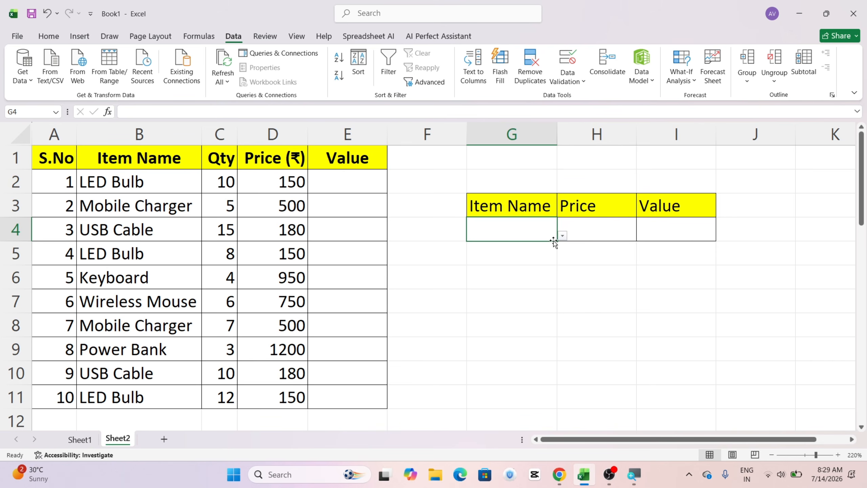
Step: Try LED Bulb in the drop-down list of G4 and switch the selection to Keyboard
{"action": "left_click", "coordinate": [563, 239]}
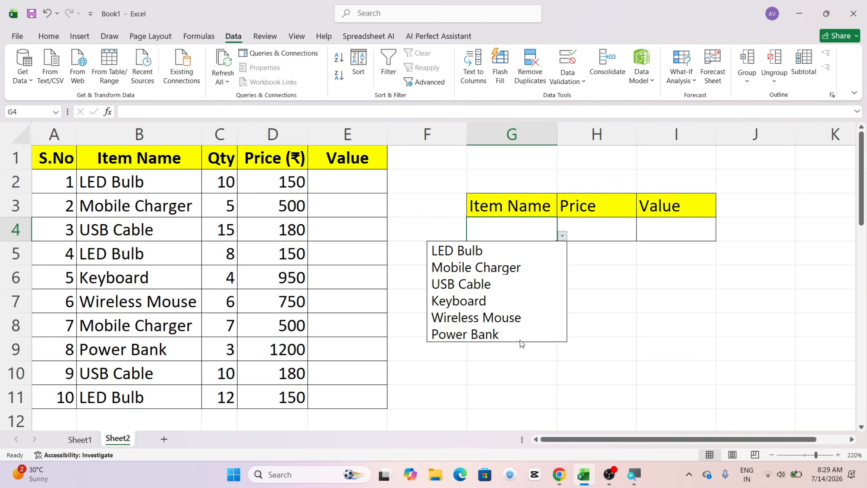
{"action": "left_click", "coordinate": [498, 254]}
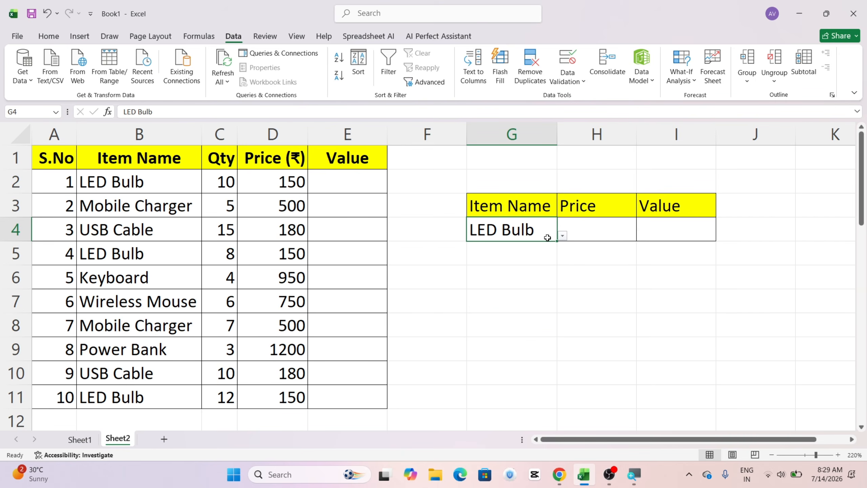
{"action": "left_click", "coordinate": [563, 236]}
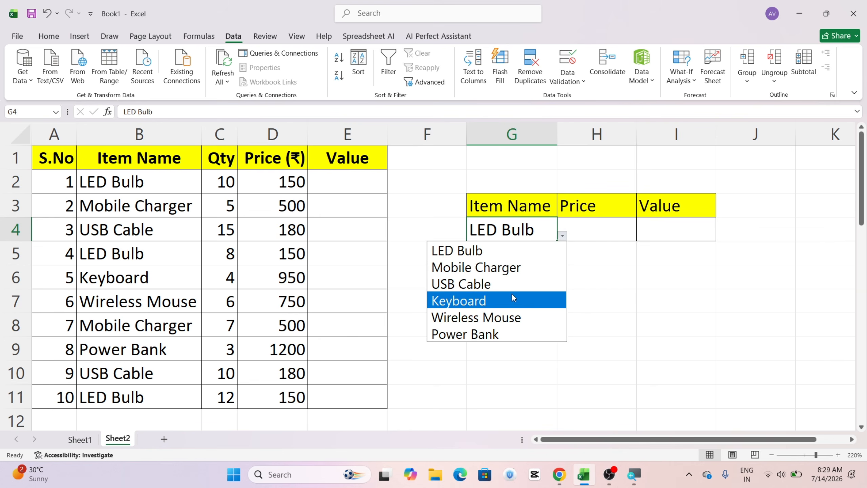
{"action": "left_click", "coordinate": [512, 299]}
Step: Enter =SUMIF(B2:B11,G4,D2:D11) in H4 to total the price of the selected item
{"action": "left_click", "coordinate": [589, 223]}
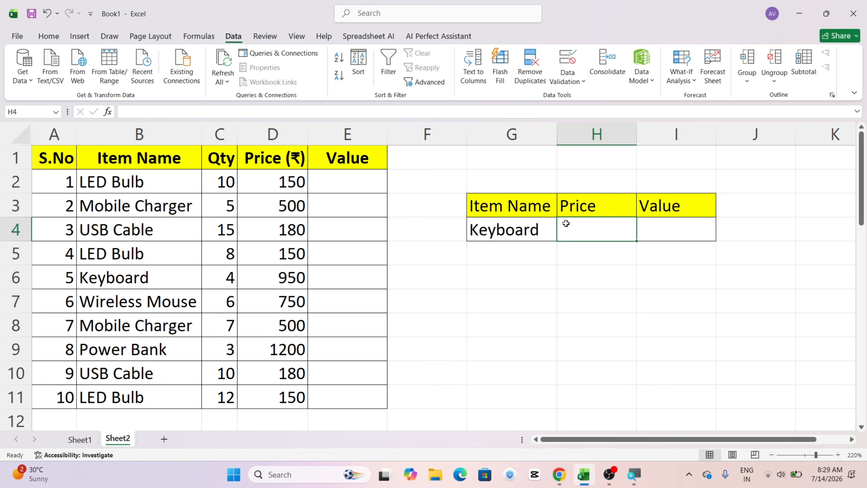
{"action": "type", "text": "="}
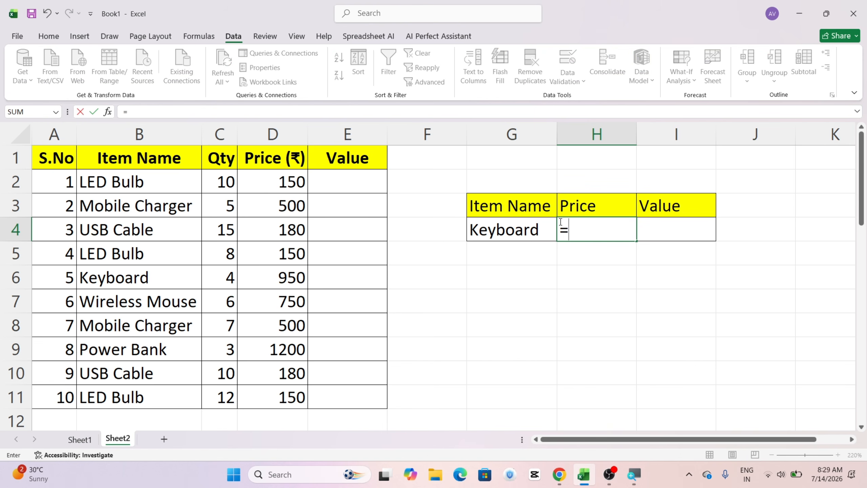
{"action": "type", "text": "su"}
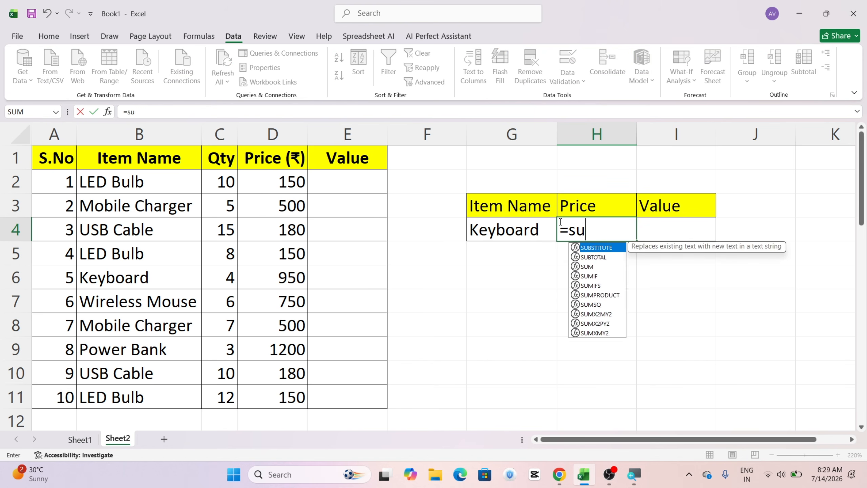
{"action": "type", "text": "mif("}
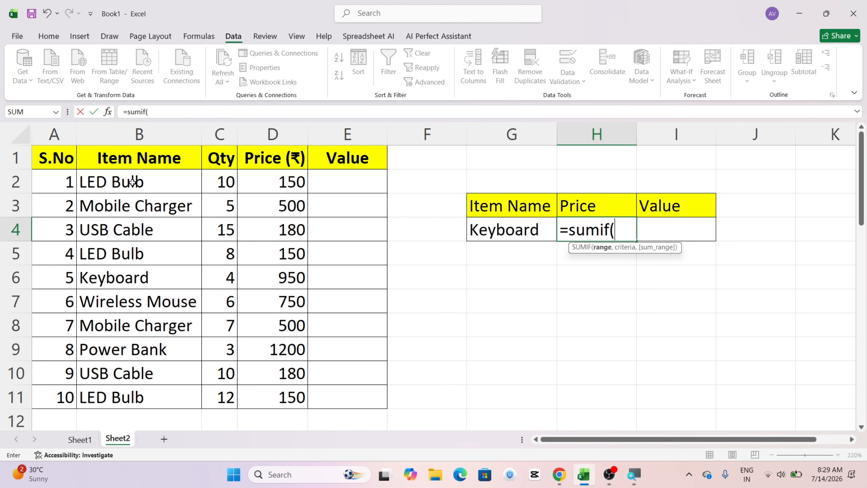
{"action": "left_click_drag", "start_coordinate": [132, 182], "coordinate": [159, 394]}
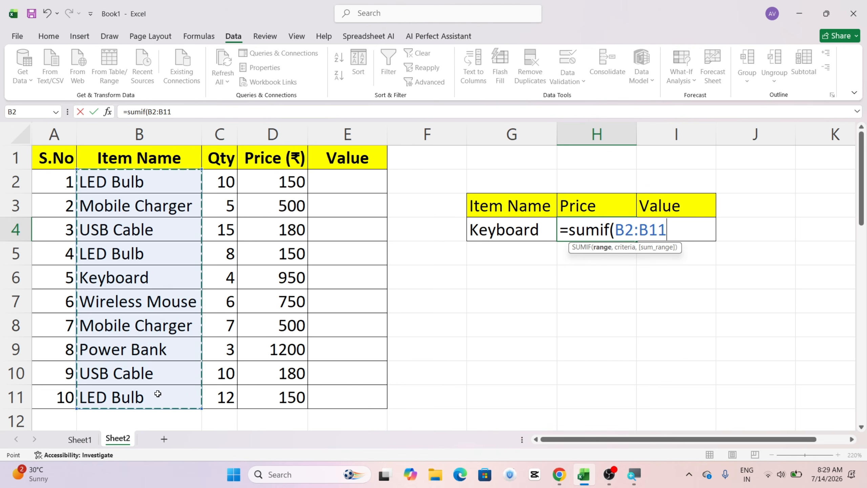
{"action": "type", "text": ","}
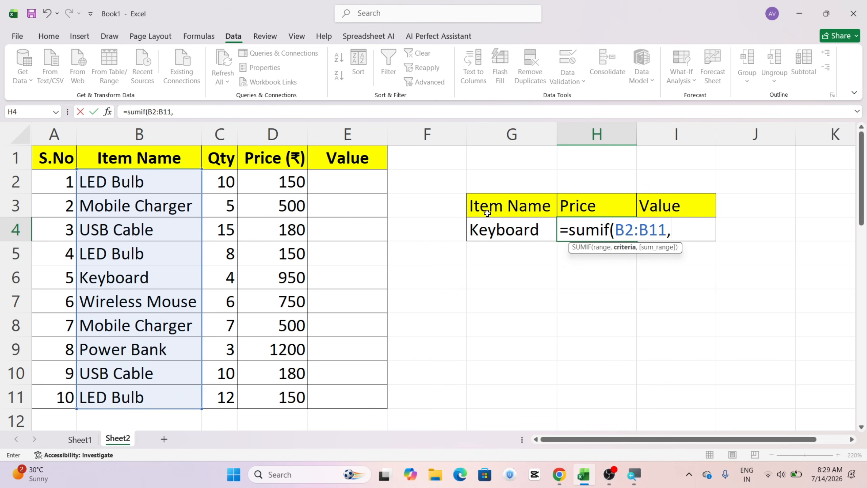
{"action": "left_click", "coordinate": [518, 232]}
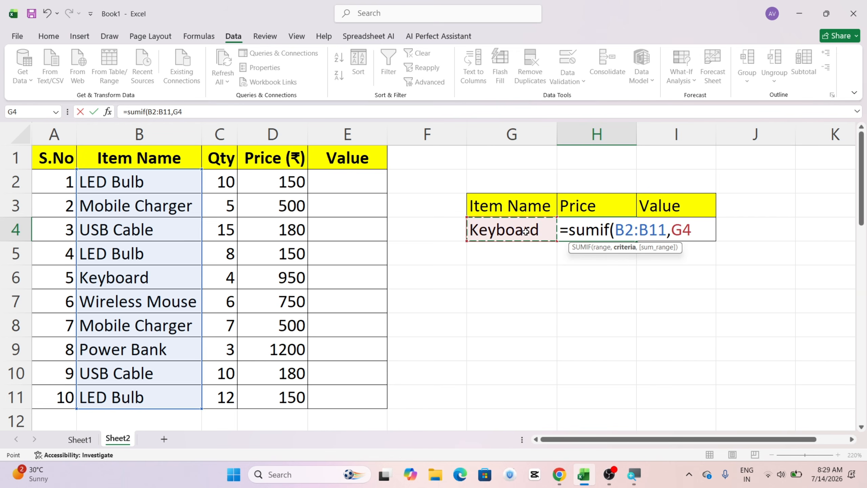
{"action": "type", "text": ","}
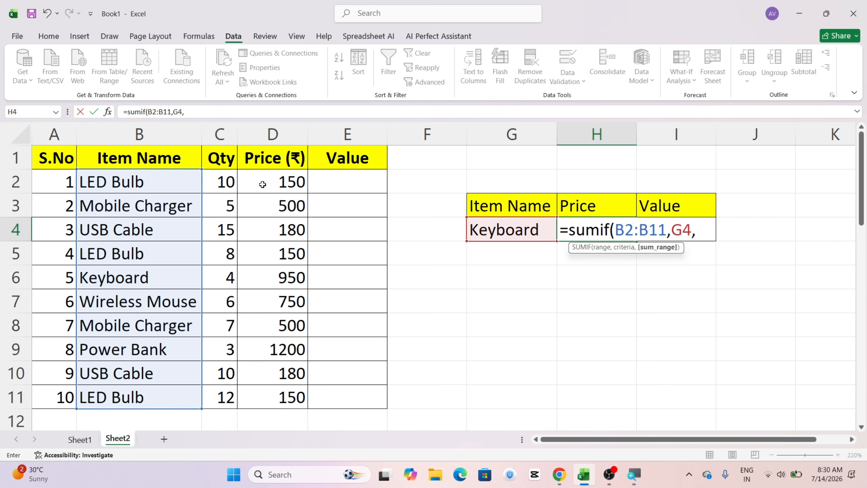
{"action": "left_click_drag", "start_coordinate": [262, 182], "coordinate": [278, 396]}
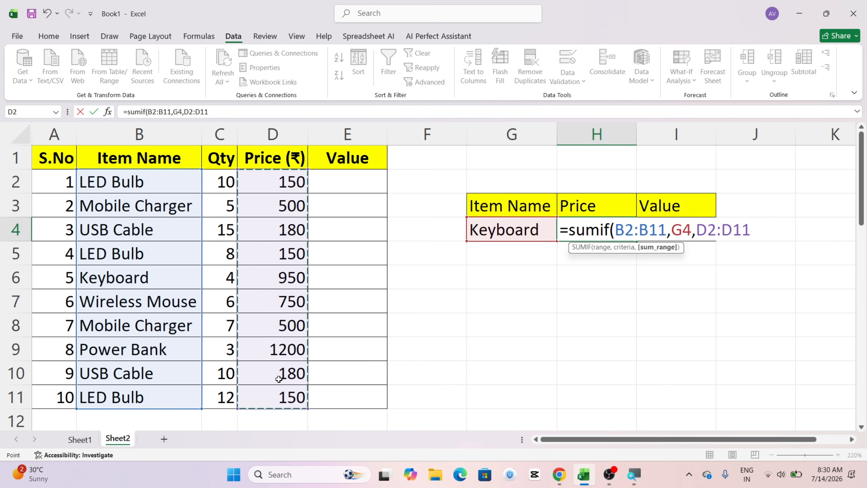
{"action": "type", "text": ")"}
{"action": "key", "text": "Return"}
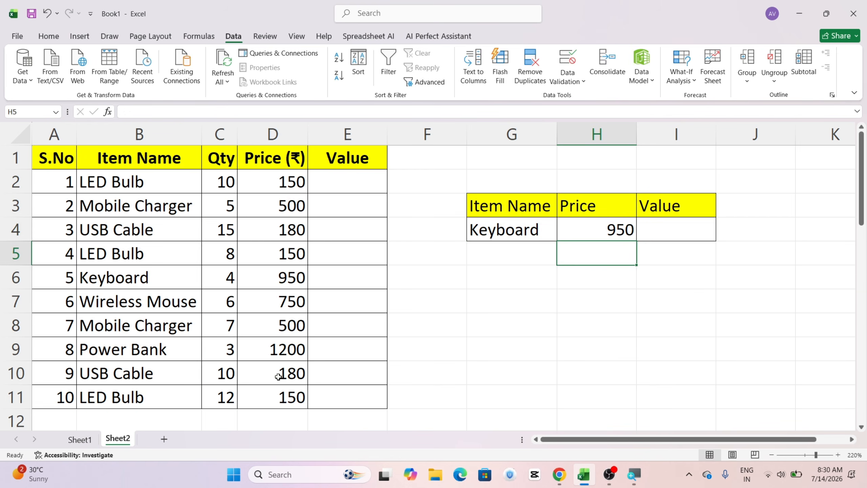
{"action": "key", "text": "Up"}
Step: Choose USB Cable in the G4 drop-down list and check the H4 total against the prices in D4 and D10
{"action": "left_click", "coordinate": [546, 229]}
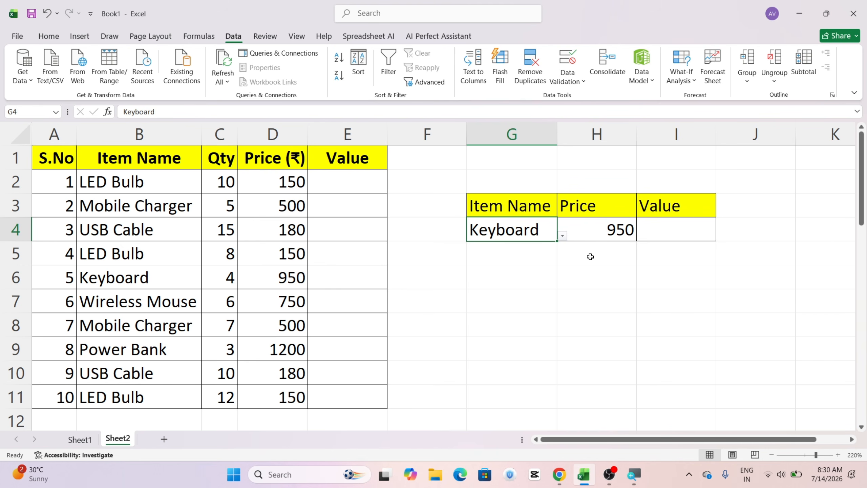
{"action": "left_click", "coordinate": [562, 236]}
{"action": "left_click", "coordinate": [491, 283]}
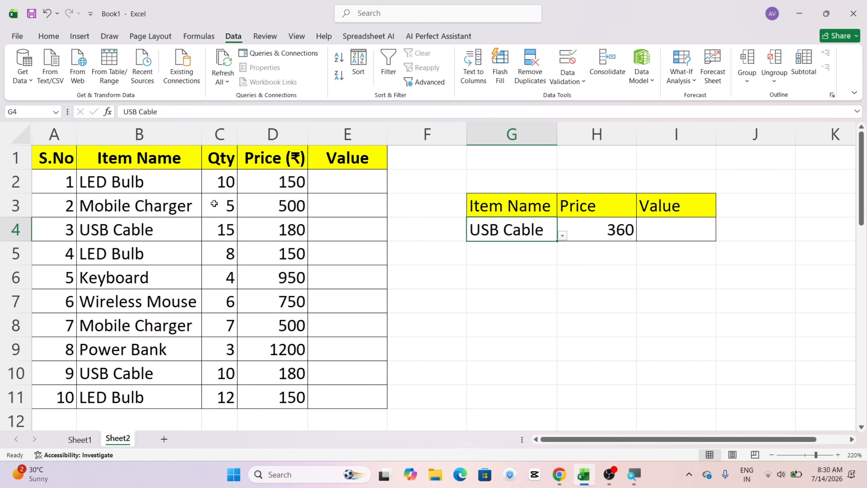
{"action": "left_click", "coordinate": [283, 233]}
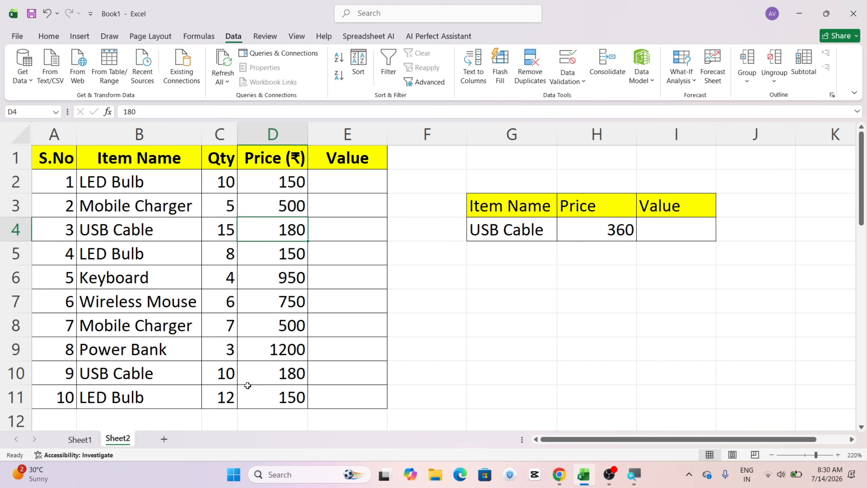
{"action": "left_click", "coordinate": [259, 370]}
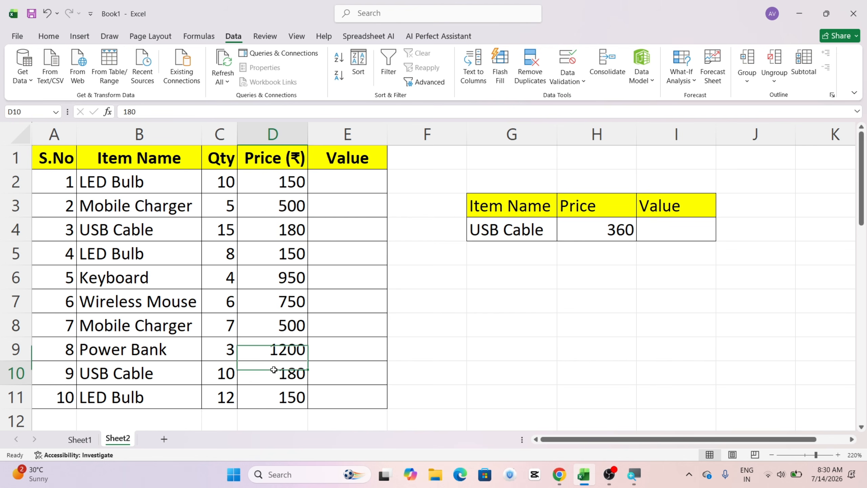
{"action": "left_click", "coordinate": [621, 228]}
Step: Switch the item selection in G4 to Power Bank to test the price formula
{"action": "left_click", "coordinate": [525, 223]}
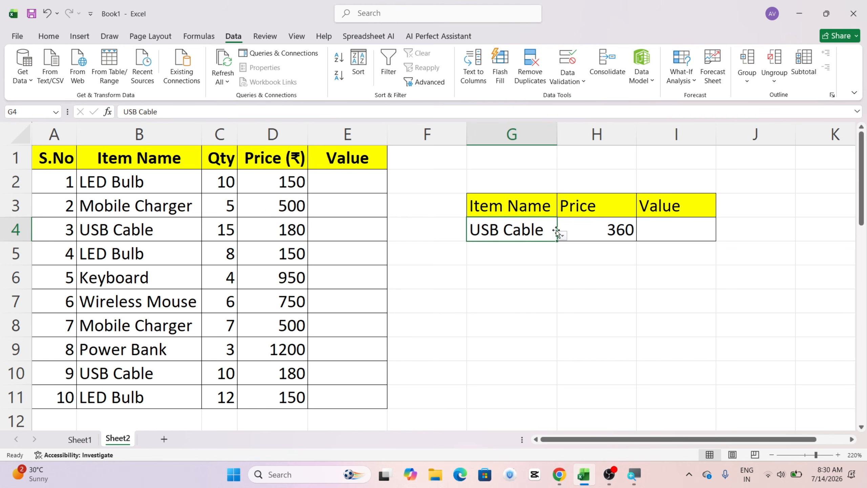
{"action": "left_click", "coordinate": [562, 237]}
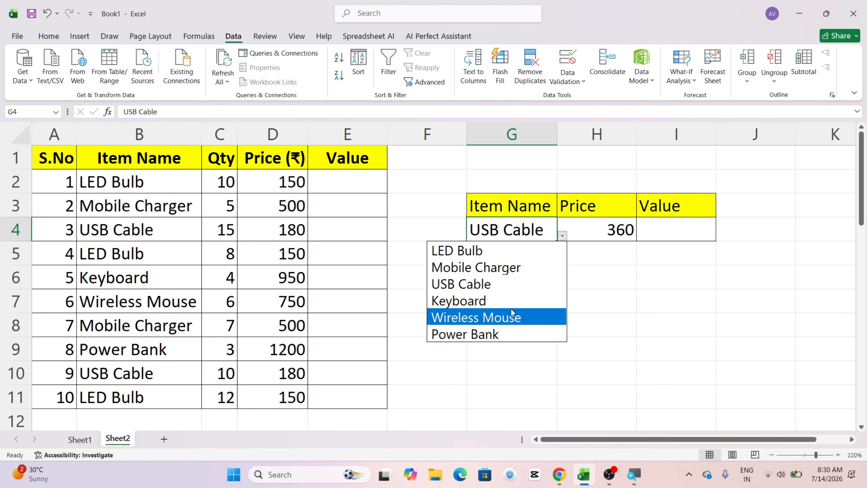
{"action": "left_click", "coordinate": [511, 328]}
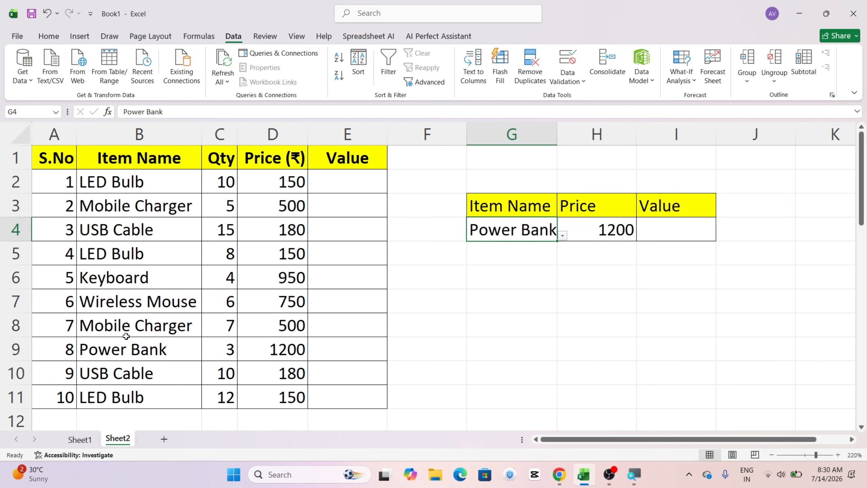
Step: Replace the item name in B2 with Keyboard
{"action": "left_click", "coordinate": [116, 277]}
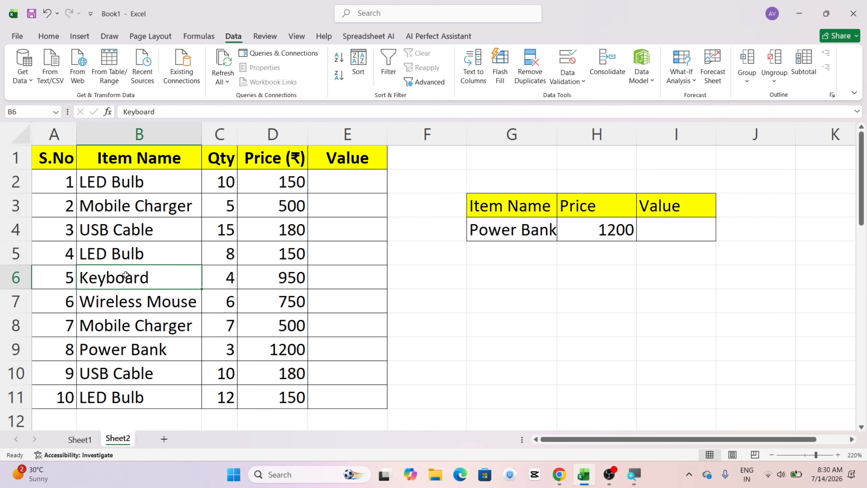
{"action": "left_click", "coordinate": [148, 188]}
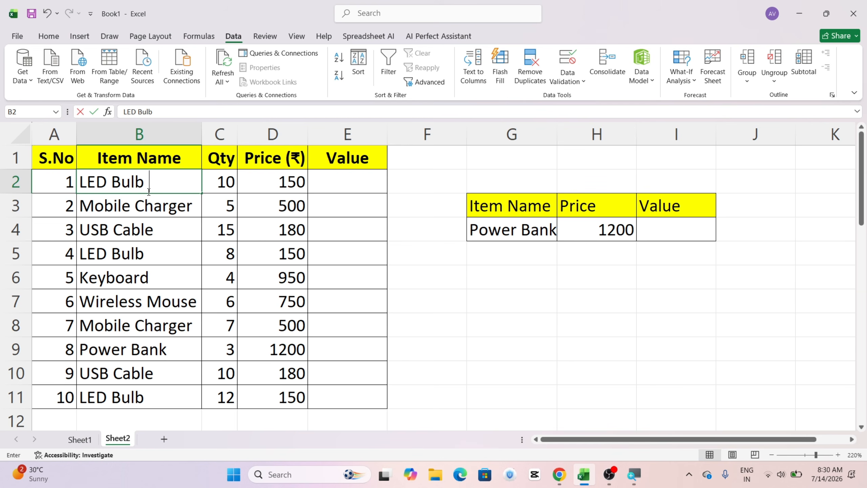
{"action": "type", "text": "Ke"}
{"action": "key", "text": "Tab"}
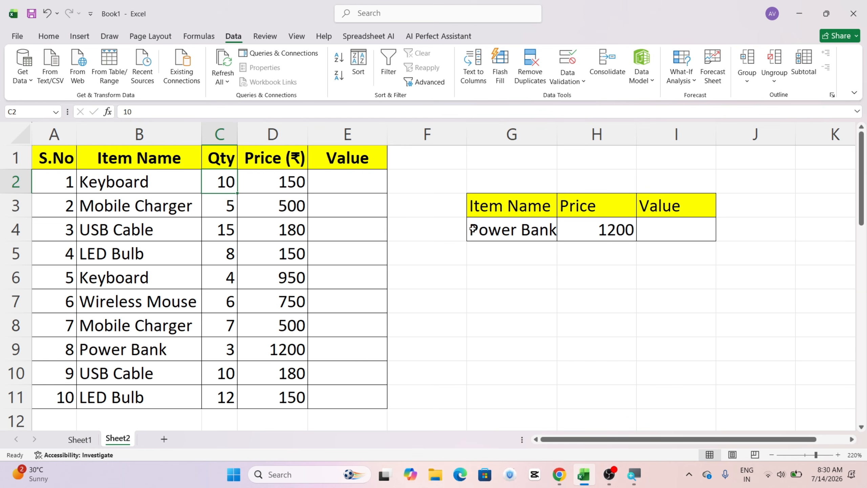
Step: Choose Keyboard in the G4 drop-down list to test the price total with the duplicated item
{"action": "left_click", "coordinate": [547, 234]}
{"action": "left_click", "coordinate": [562, 235]}
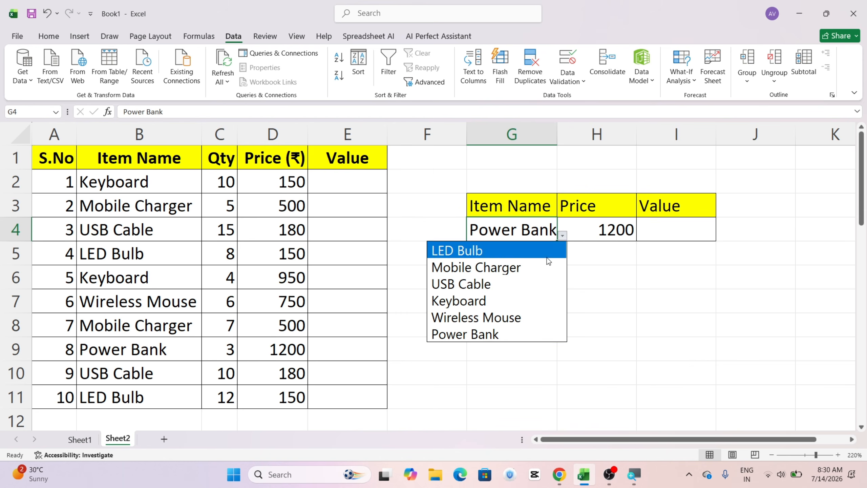
{"action": "left_click", "coordinate": [511, 296]}
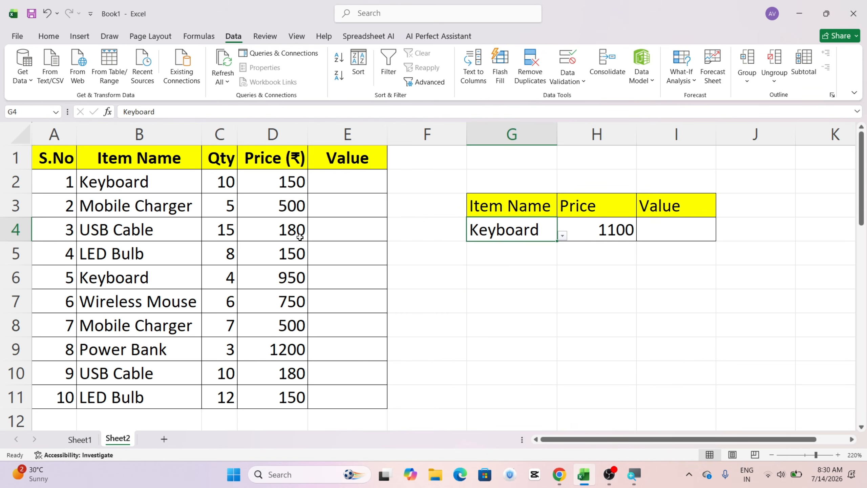
Step: Set the Keyboard price in D2 to 950, matching the price in D6
{"action": "left_click", "coordinate": [279, 274]}
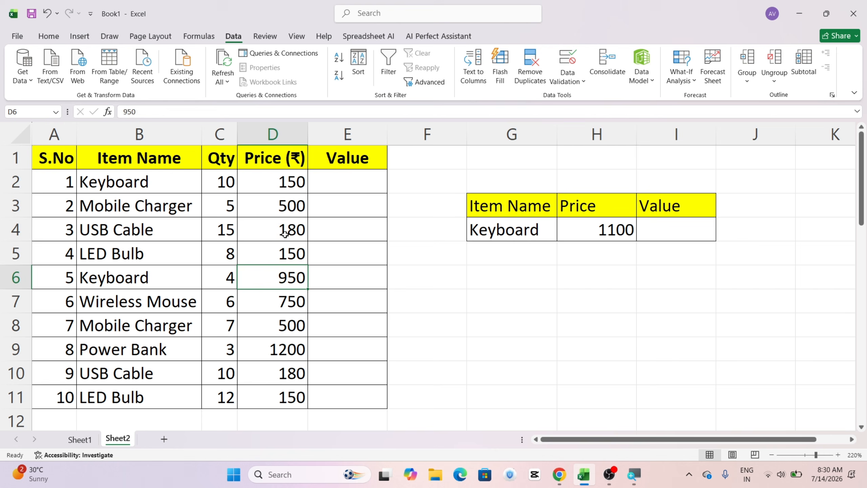
{"action": "left_click", "coordinate": [273, 178]}
{"action": "type", "text": "950"}
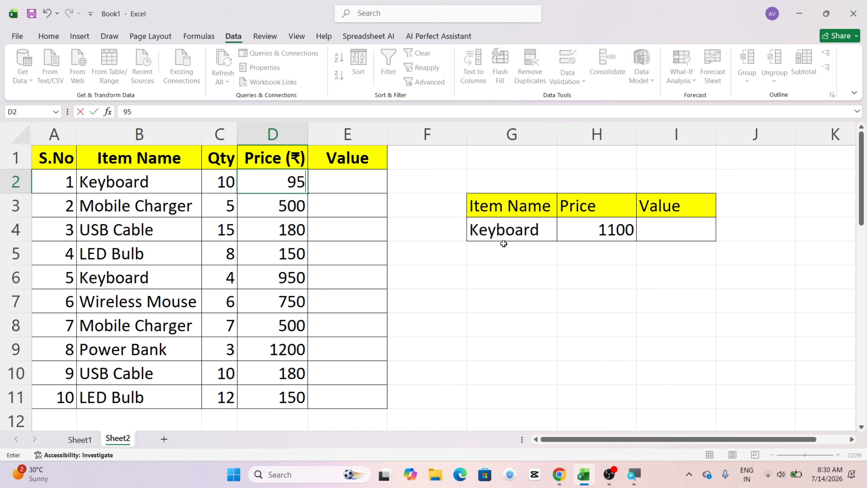
{"action": "left_click", "coordinate": [410, 272]}
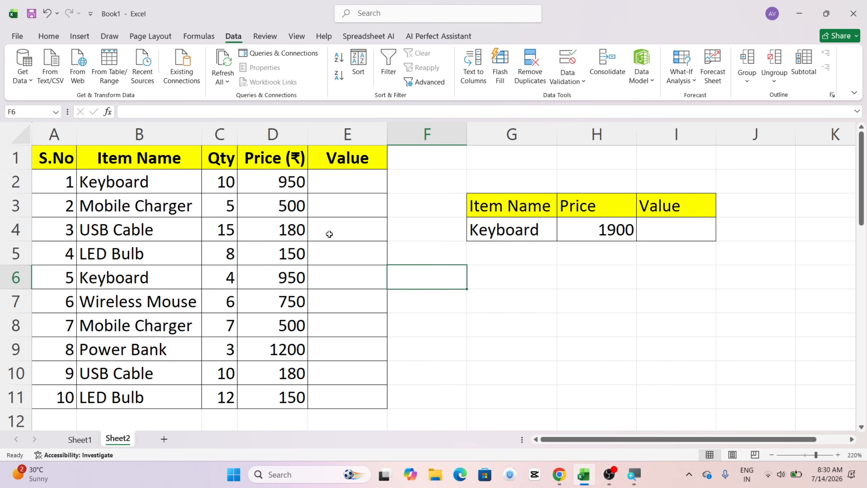
Step: Change the last record in row 11 to item name Keyboard with a price of 950
{"action": "left_click", "coordinate": [115, 393]}
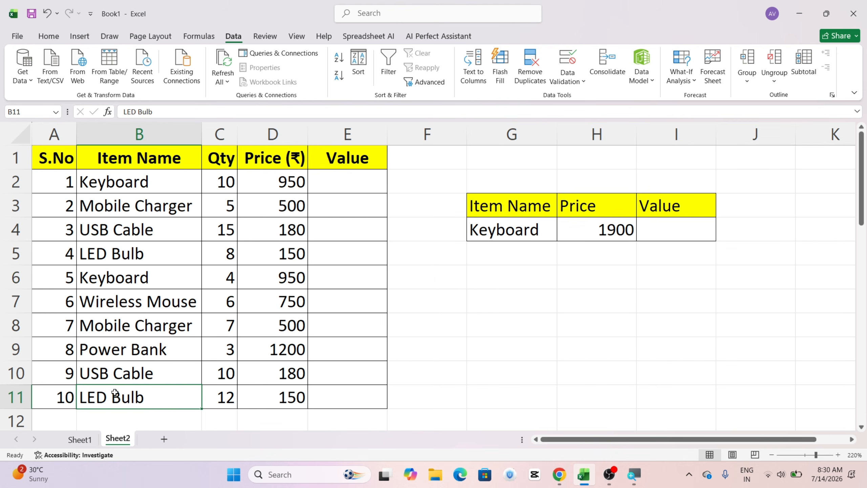
{"action": "type", "text": "keyboard"}
{"action": "key", "text": "Tab"}
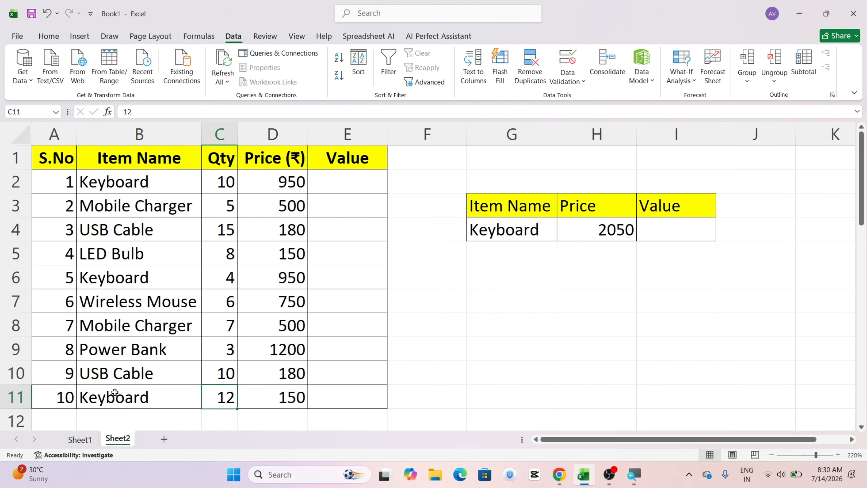
{"action": "left_click", "coordinate": [293, 397]}
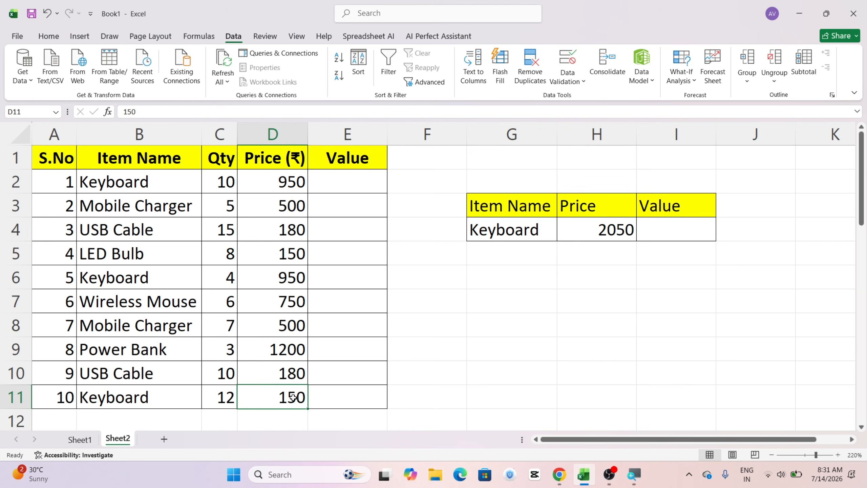
{"action": "type", "text": "950"}
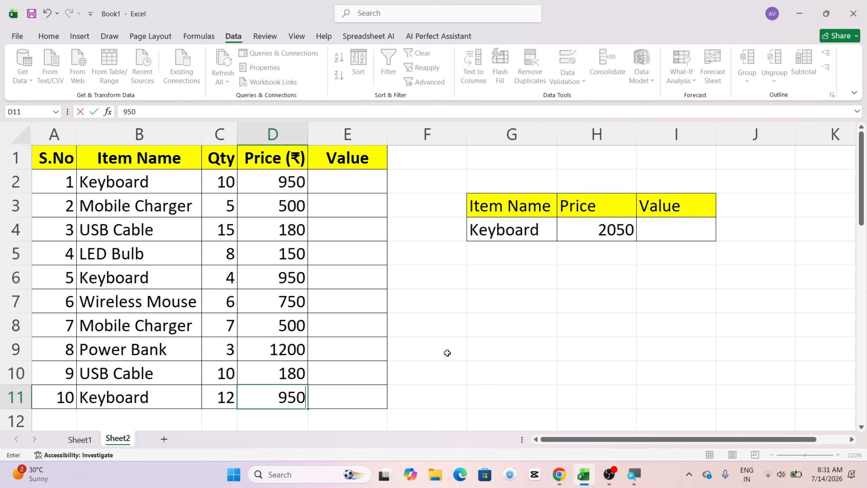
{"action": "left_click", "coordinate": [447, 352]}
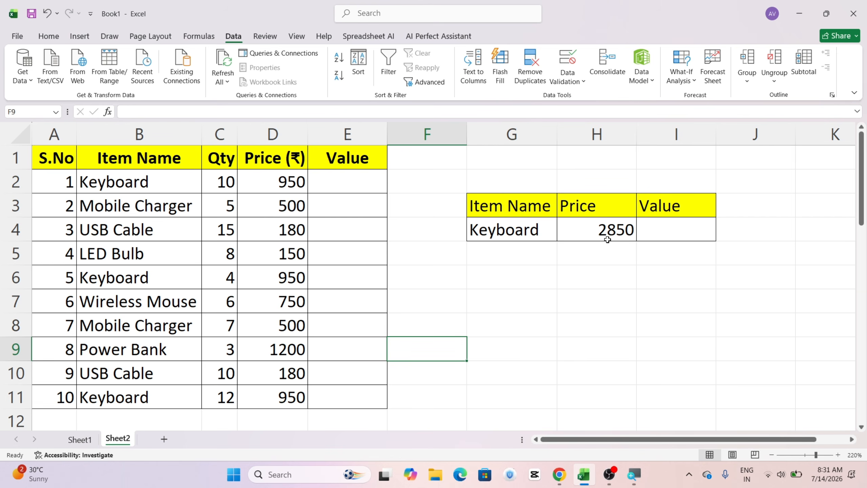
Step: Enter =C2*D2 in E2 to calculate the first item's value from quantity and price
{"action": "left_click", "coordinate": [332, 181]}
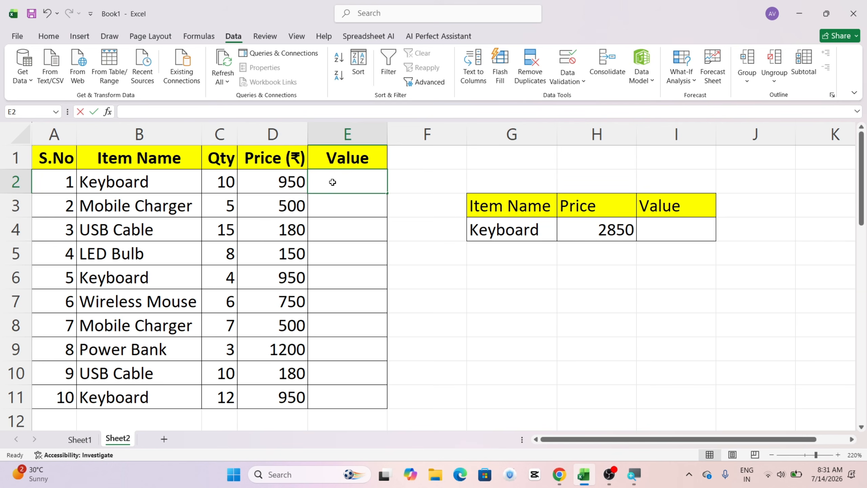
{"action": "type", "text": "="}
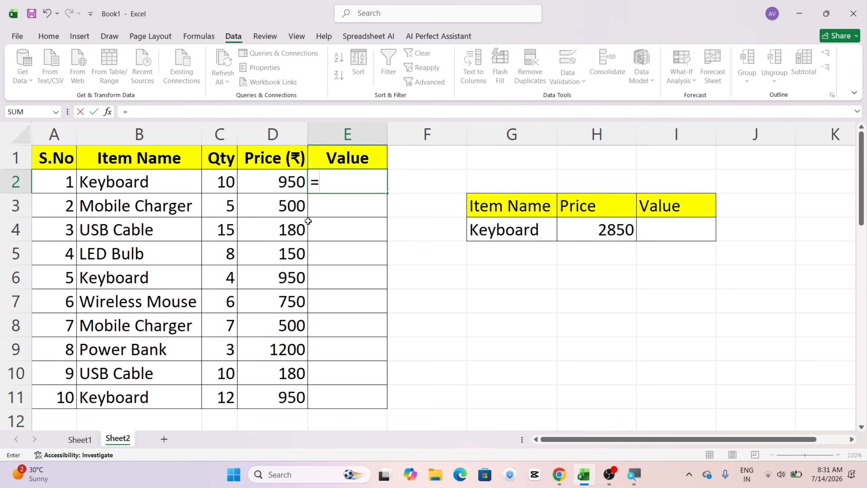
{"action": "left_click", "coordinate": [212, 179]}
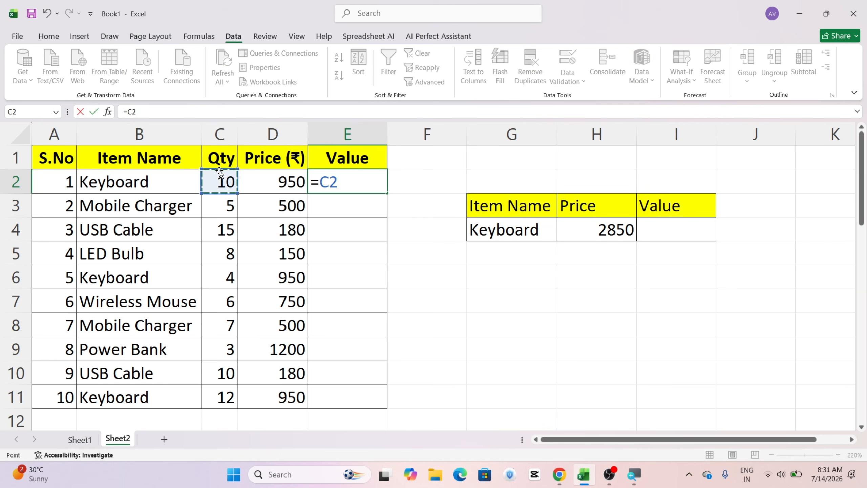
{"action": "type", "text": "*"}
{"action": "left_click", "coordinate": [276, 181]}
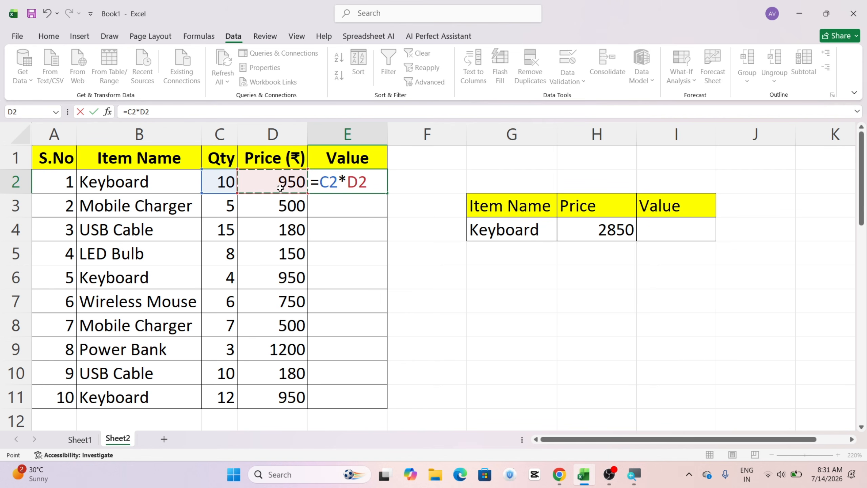
{"action": "key", "text": "ctrl+Return"}
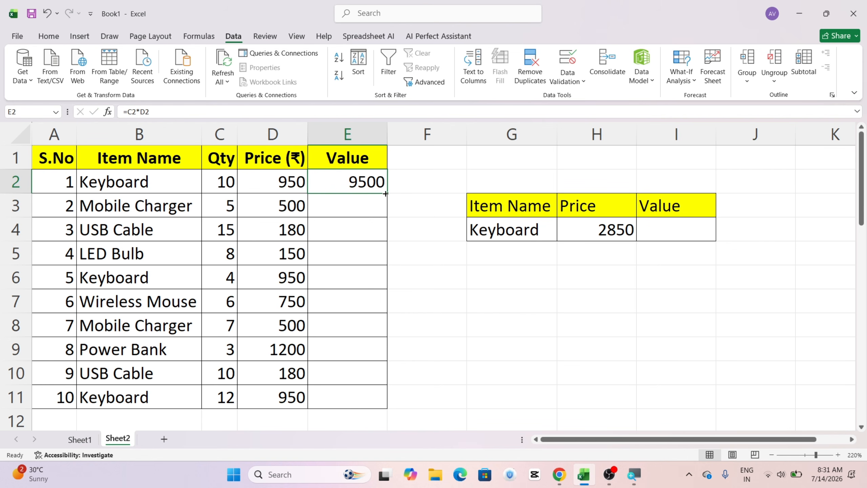
Step: Fill the quantity-times-price formula from E2 down through E11 to calculate every item's value
{"action": "mouse_move", "coordinate": [386, 193]}
{"action": "left_mouse_down"}
{"action": "mouse_move", "coordinate": [407, 410]}
{"action": "mouse_move", "coordinate": [404, 401]}
{"action": "left_mouse_up"}
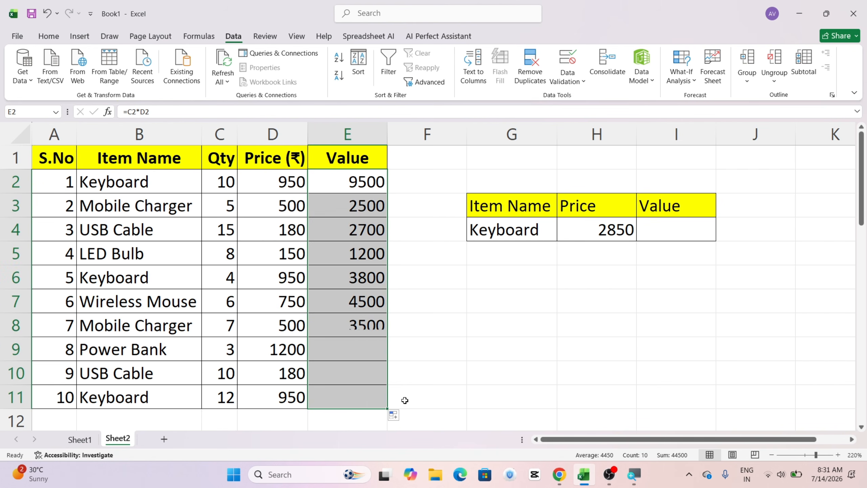
Step: Enter =SUMIF(B2:B11,G4,E2:E11) in I4 to total the value of the item selected in G4
{"action": "left_click", "coordinate": [669, 226]}
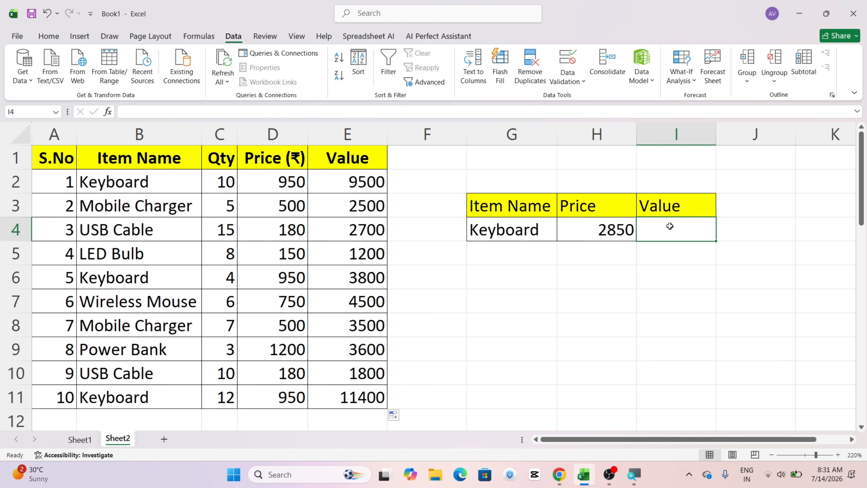
{"action": "type", "text": "s"}
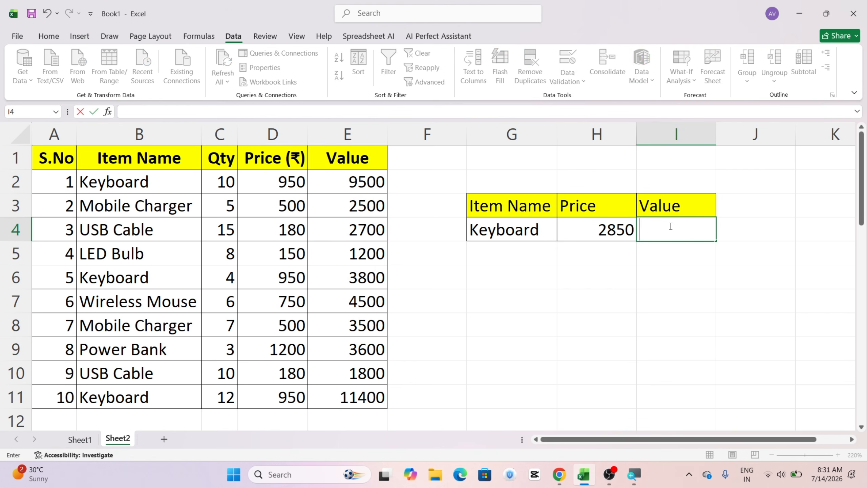
{"action": "type", "text": "sumif"}
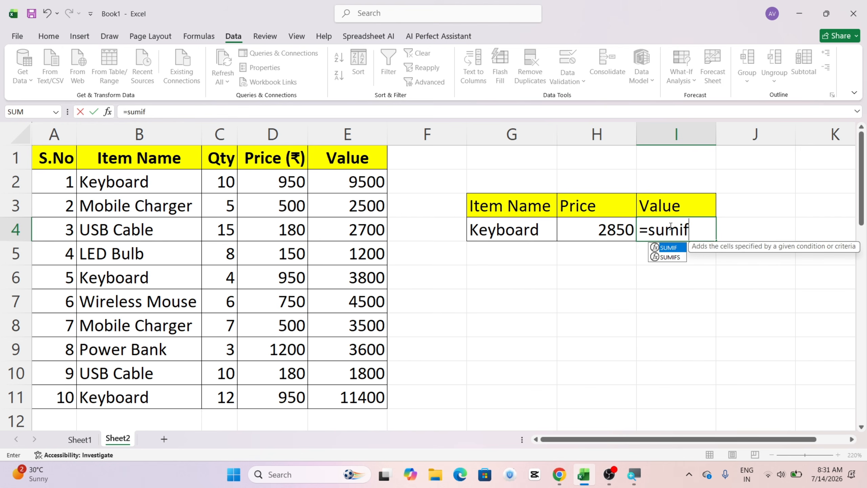
{"action": "type", "text": "("}
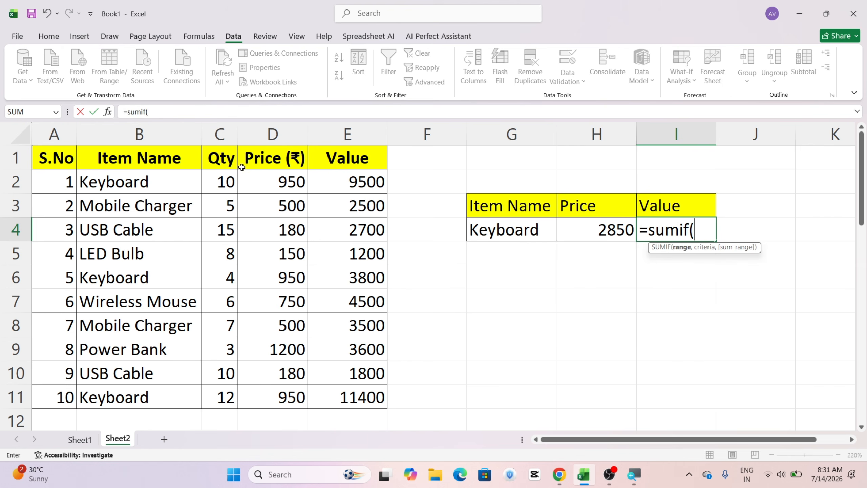
{"action": "left_click_drag", "start_coordinate": [120, 179], "coordinate": [143, 393]}
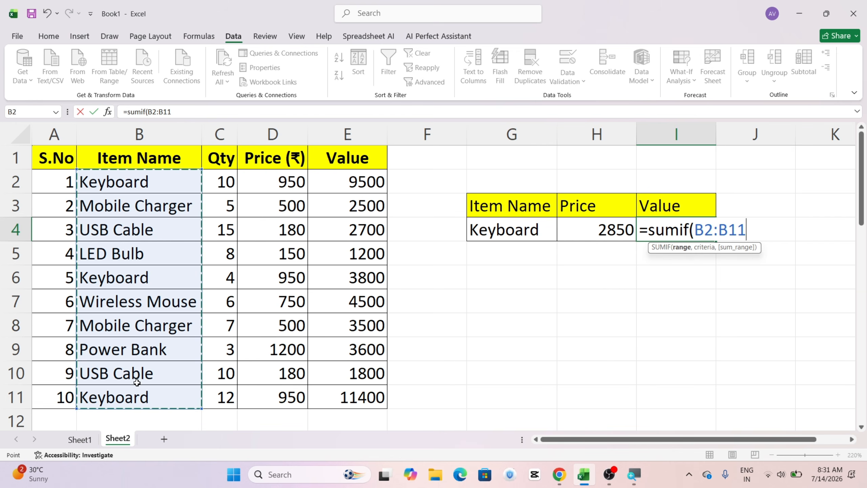
{"action": "type", "text": ","}
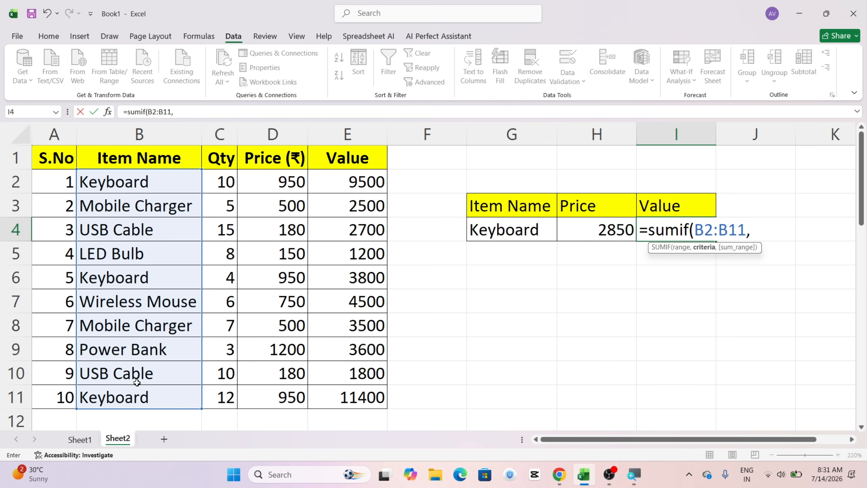
{"action": "left_click", "coordinate": [508, 233]}
{"action": "type", "text": ","}
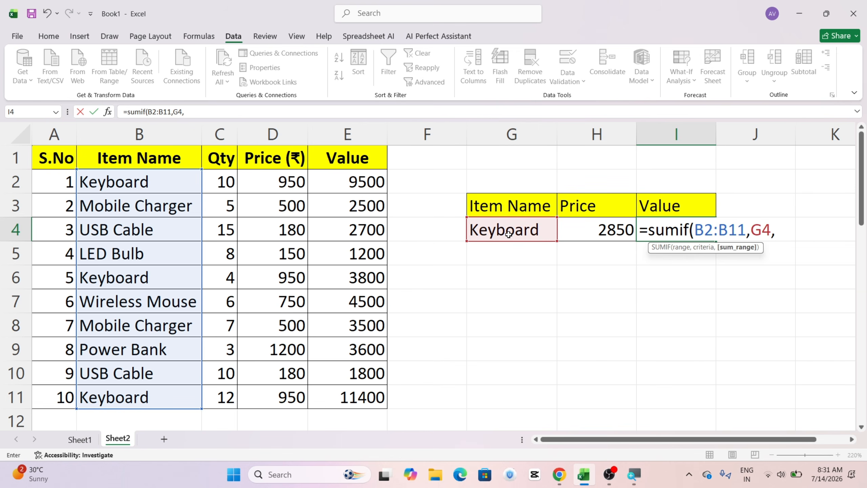
{"action": "left_click", "coordinate": [335, 180]}
{"action": "left_click_drag", "start_coordinate": [334, 180], "coordinate": [335, 393]}
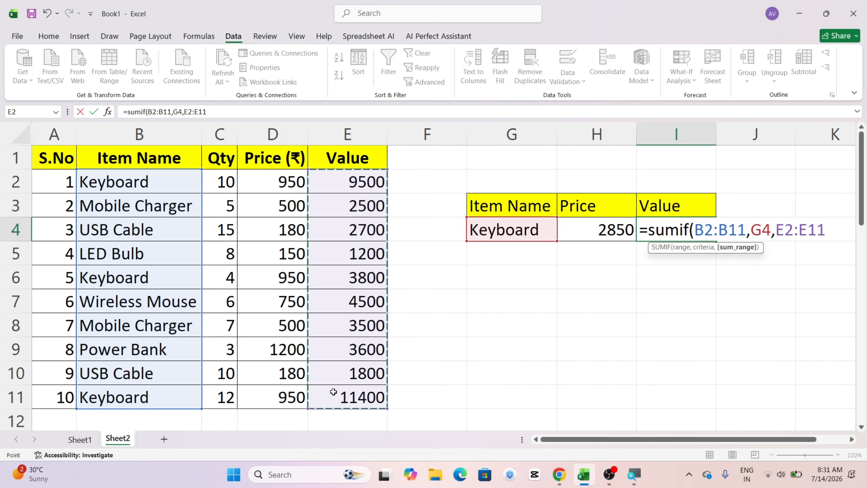
{"action": "type", "text": ")"}
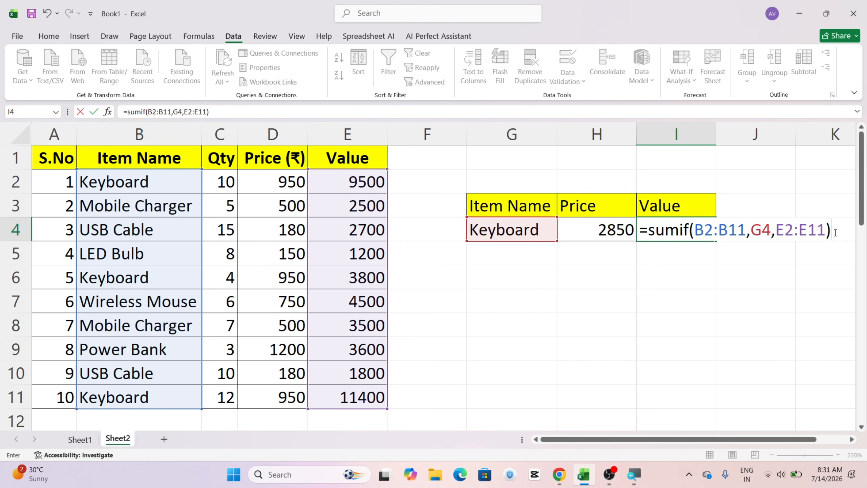
{"action": "key", "text": "Return"}
{"action": "key", "text": "Up"}
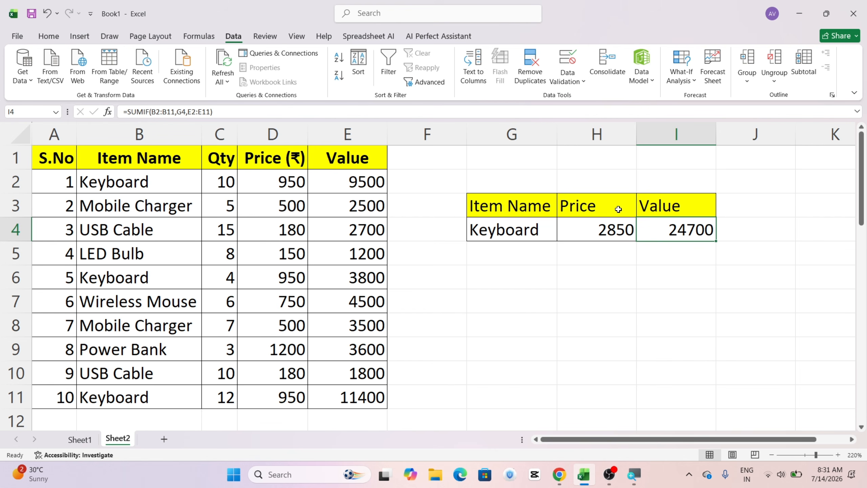
Step: Examine the range, criteria and sum range of the SUMIF formula in I4, leaving the cell without edits
{"action": "double_click", "coordinate": [697, 222]}
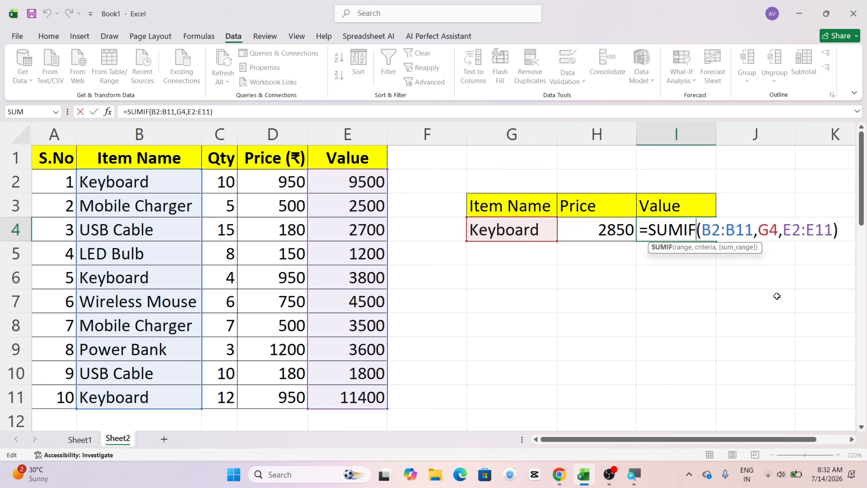
{"action": "key", "text": "Return"}
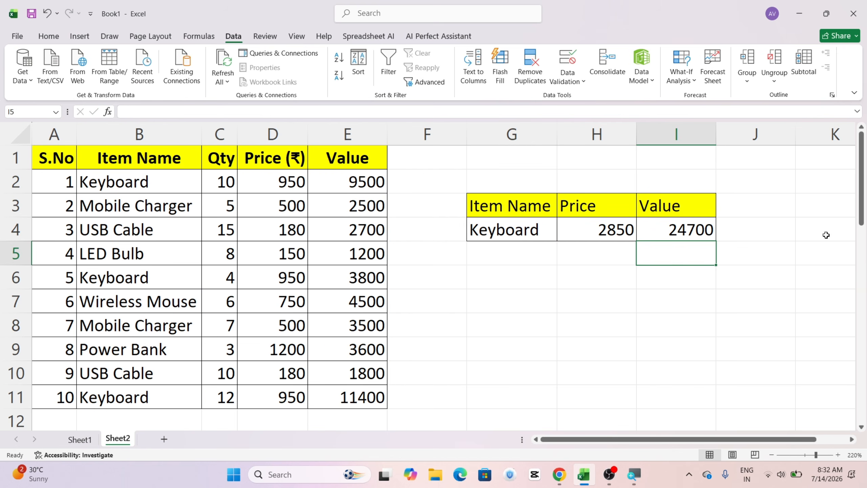
{"action": "left_click", "coordinate": [553, 281]}
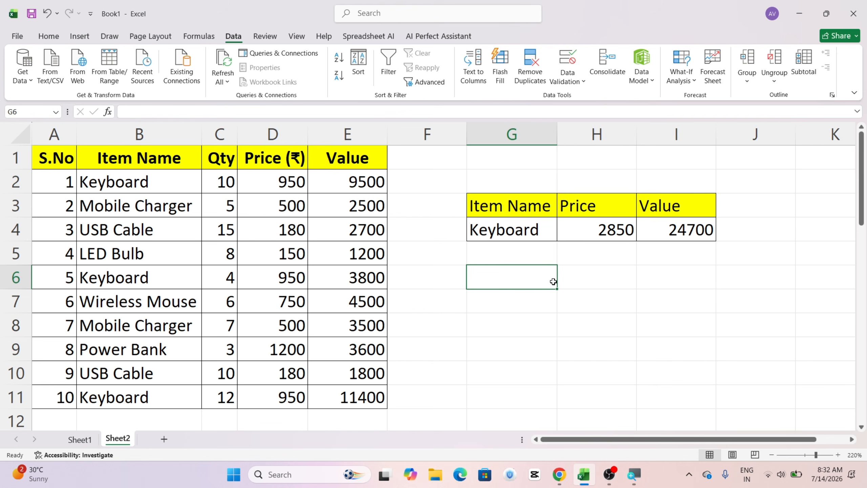
{"action": "left_click", "coordinate": [550, 309]}
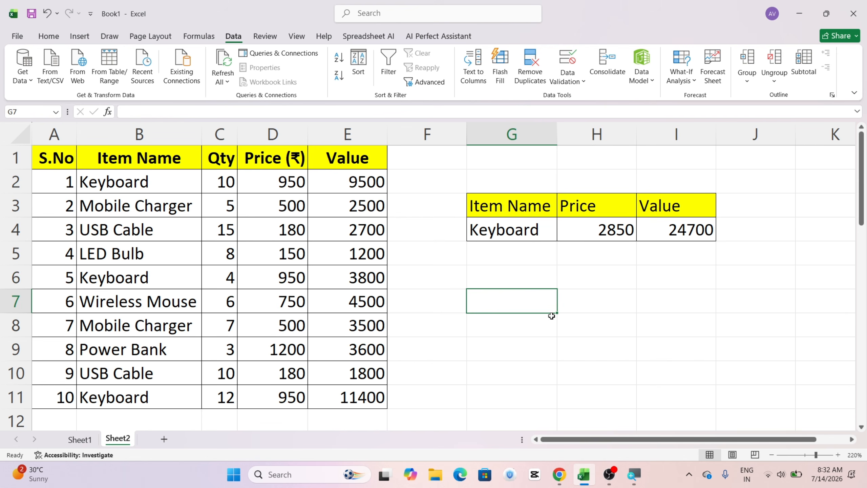